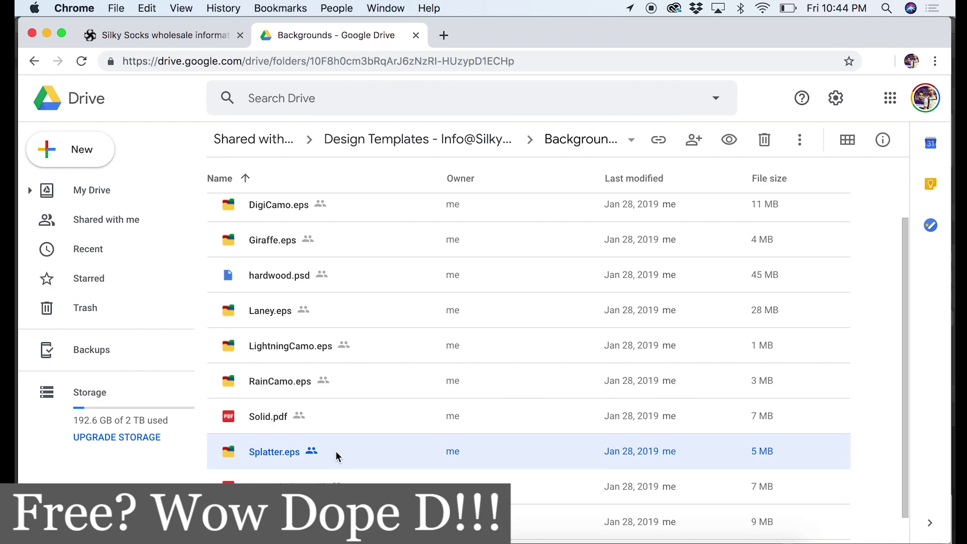
Download the Splatter.eps background template from the Backgrounds folder and reveal the downloaded file in Finder.
right_click(336, 451)
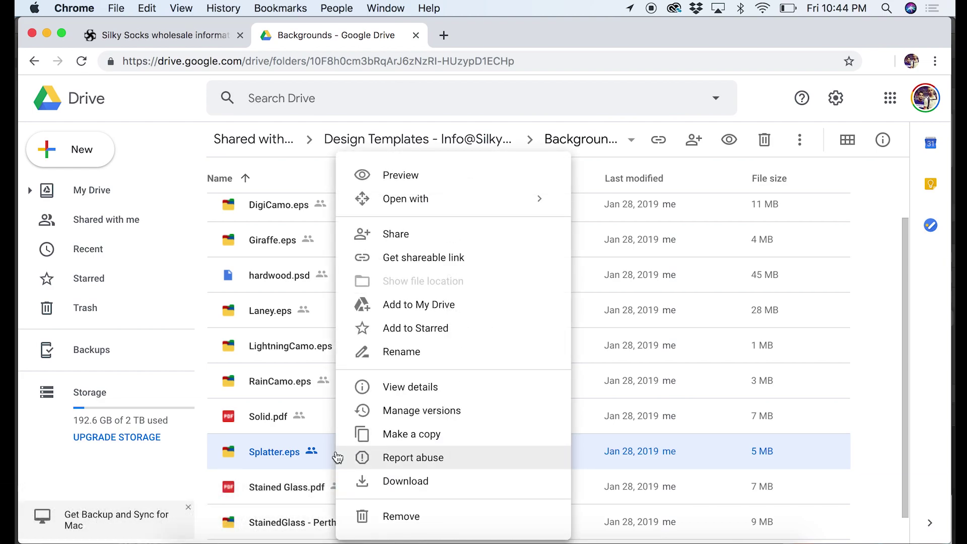
click(416, 482)
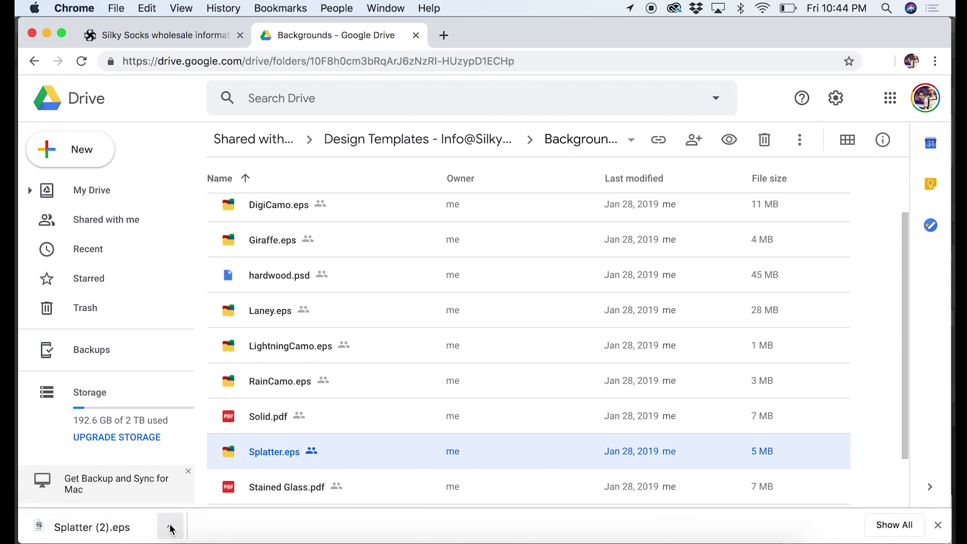
click(170, 526)
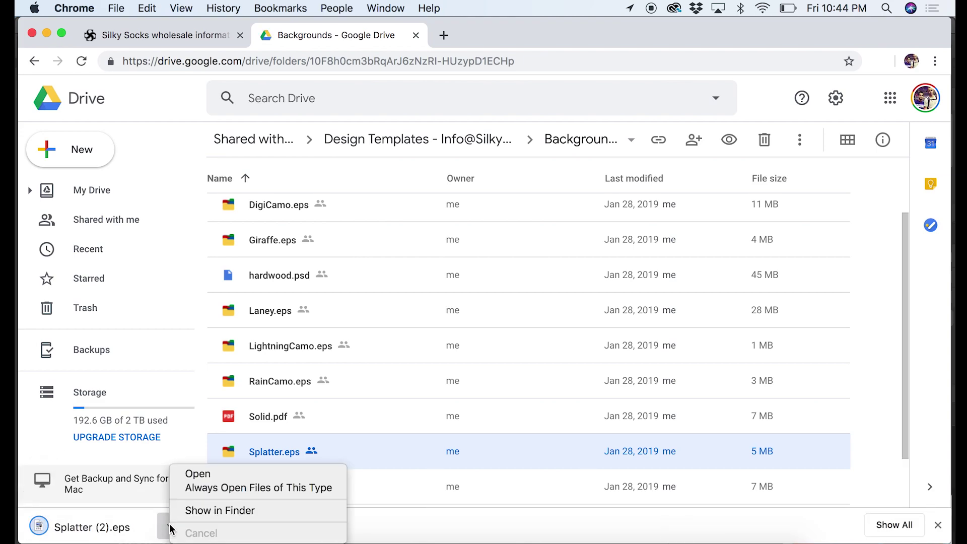
click(196, 510)
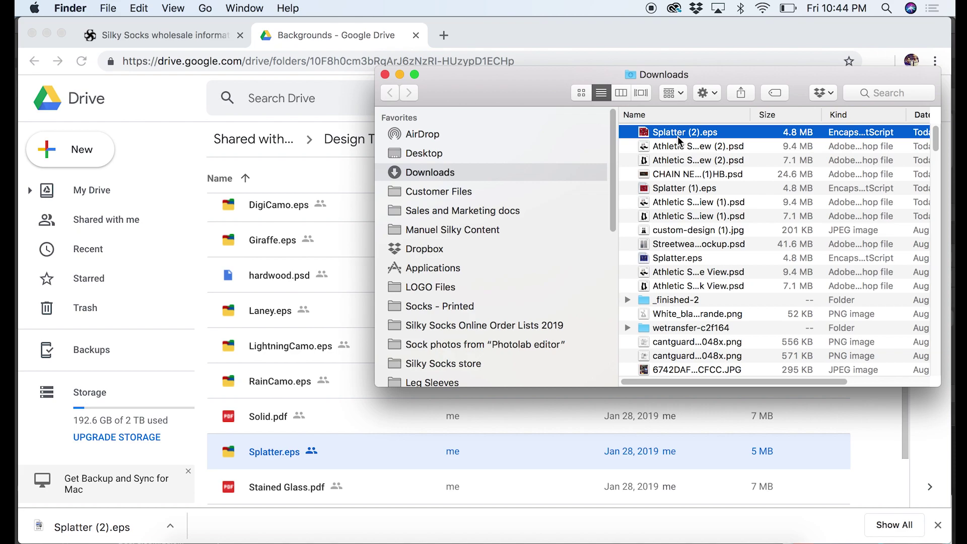
Open the downloaded Splatter (2).eps in Adobe Illustrator CC 2018 and close the floating Character settings.
right_click(677, 136)
mouse_move(714, 160)
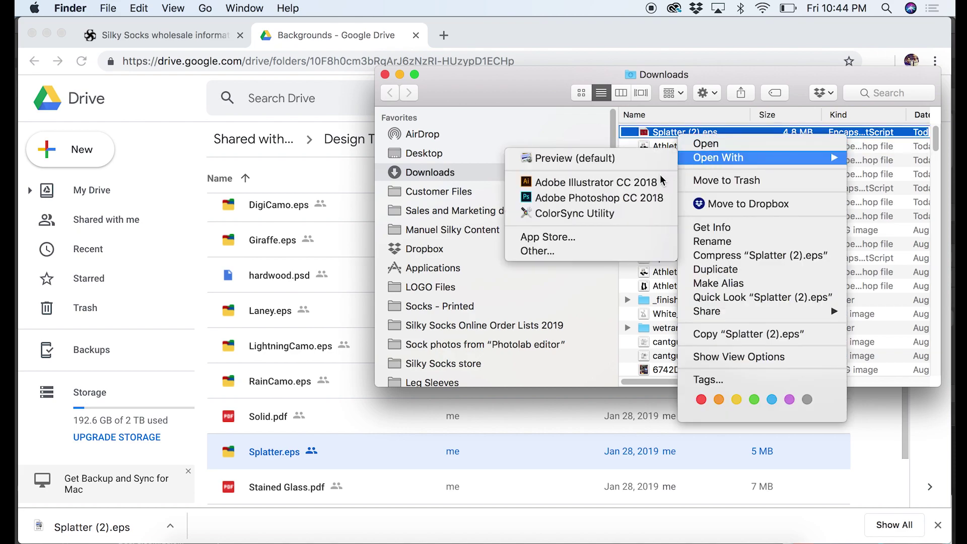
click(655, 184)
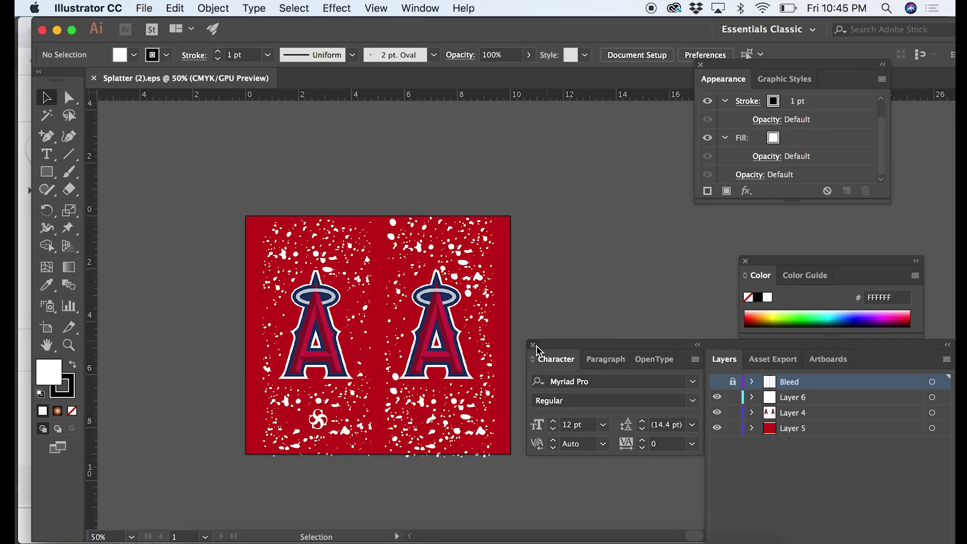
click(533, 345)
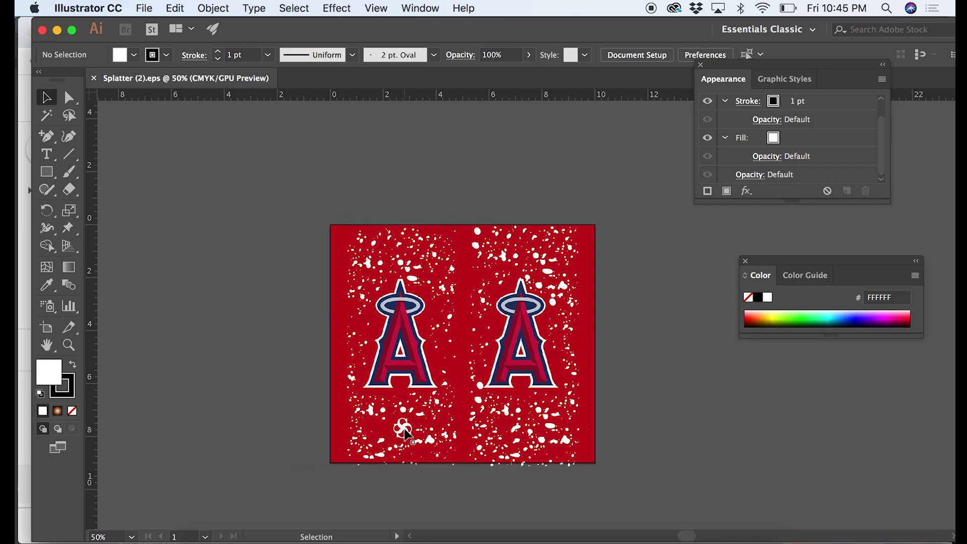
Try selecting the first logo and the small emblem, move that logo off the artboard, and undo the move.
click(410, 372)
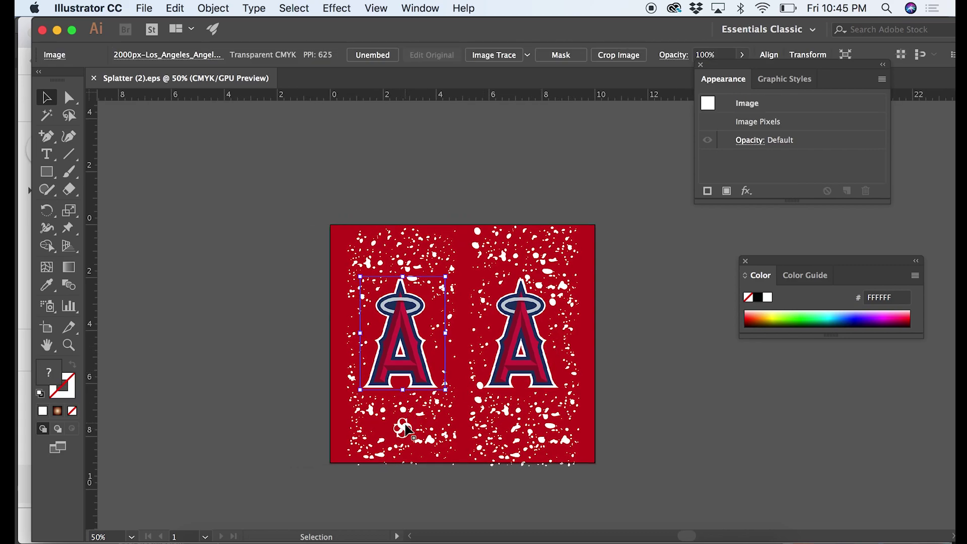
click(405, 427)
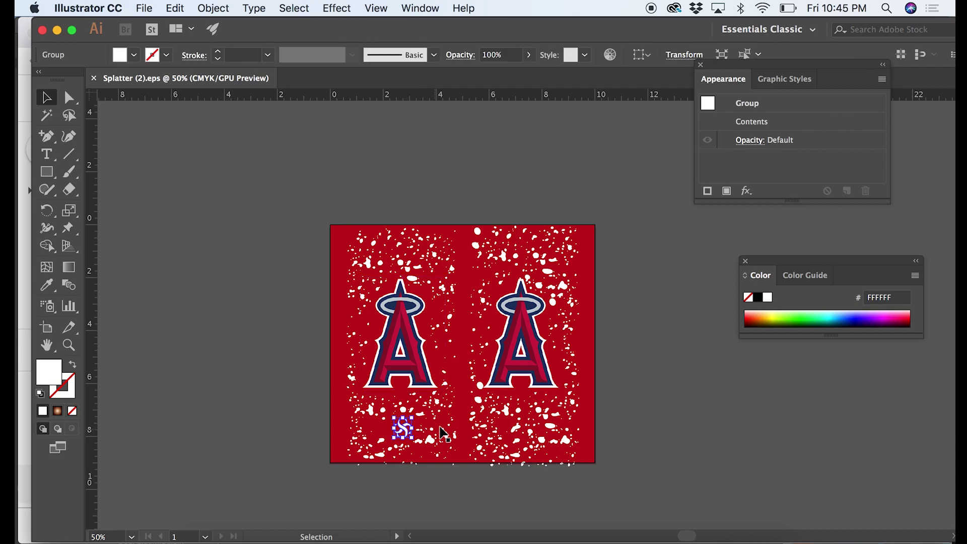
click(635, 316)
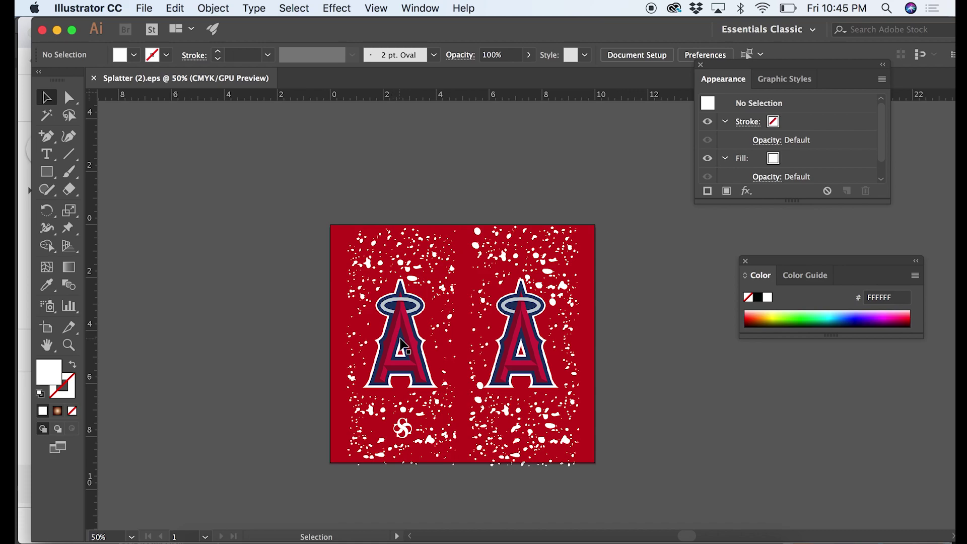
drag(401, 340, 189, 338)
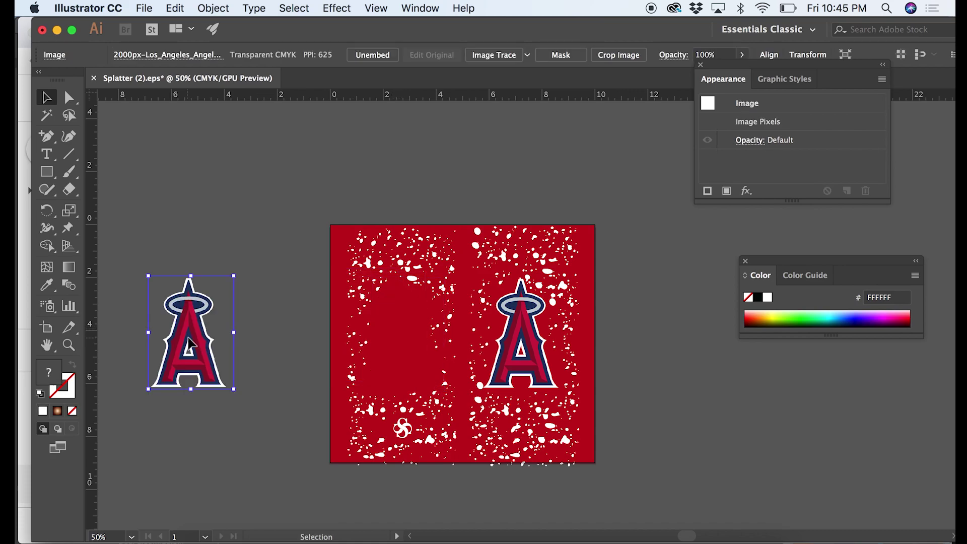
key(super+z)
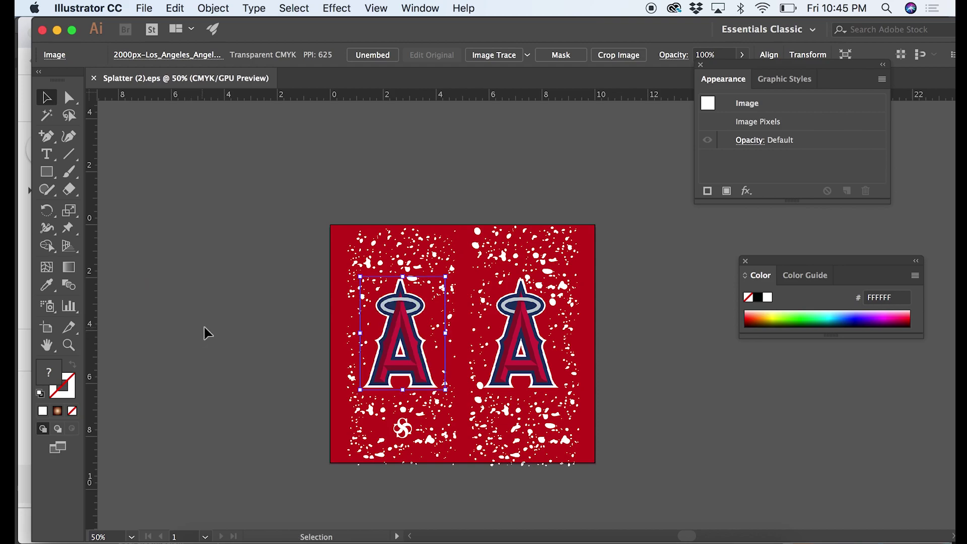
click(206, 331)
Change the red background's fill to a bright blue (003ADB) and save the EPS file, accepting the legacy format.
click(341, 315)
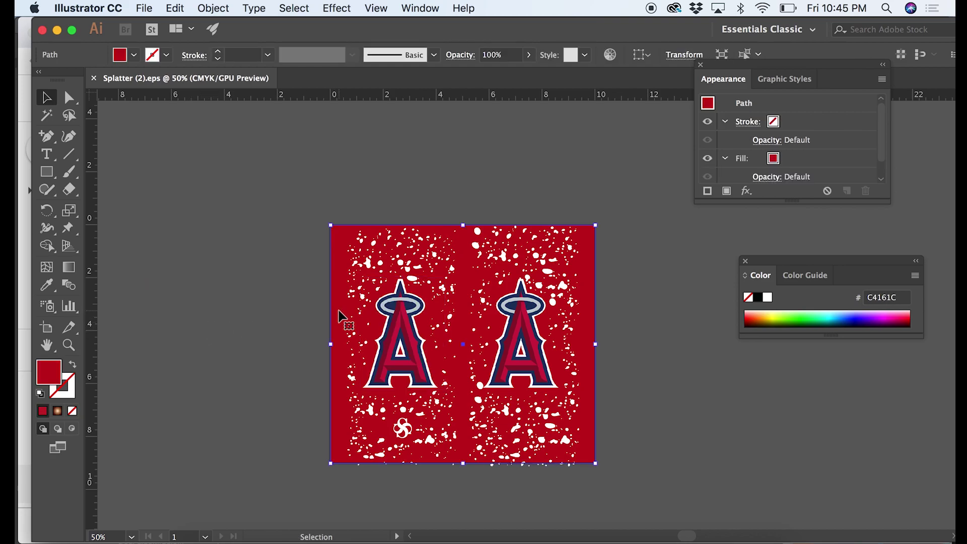
double_click(54, 375)
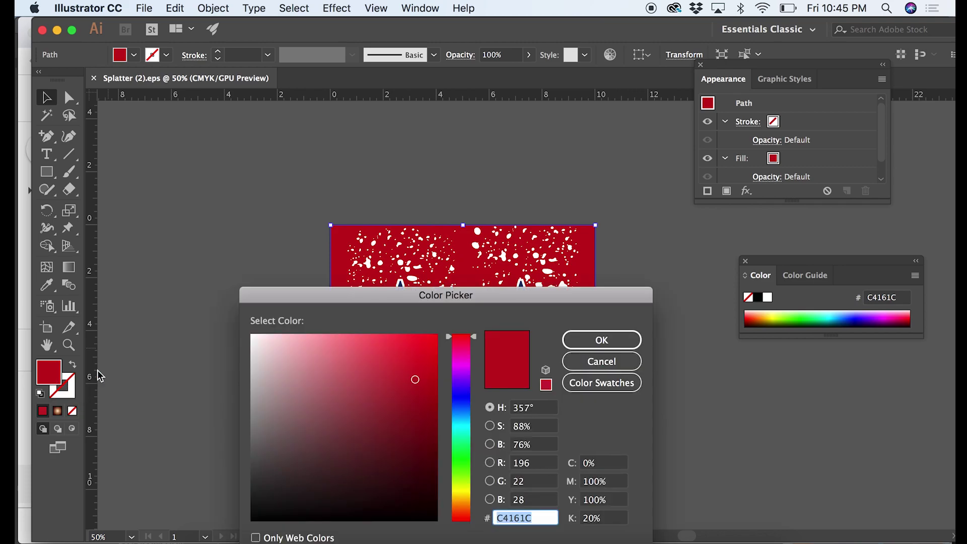
text(2017C1)
drag(422, 381, 432, 340)
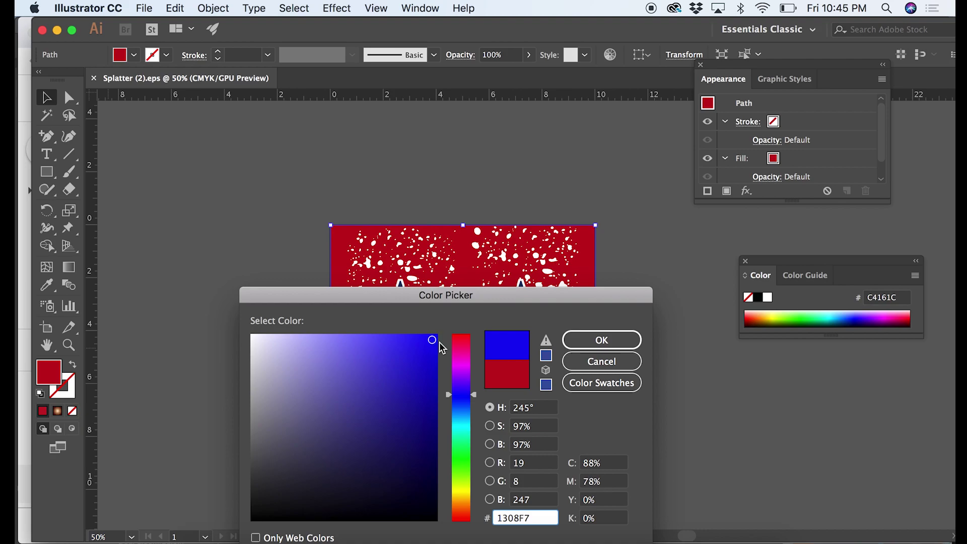
click(594, 348)
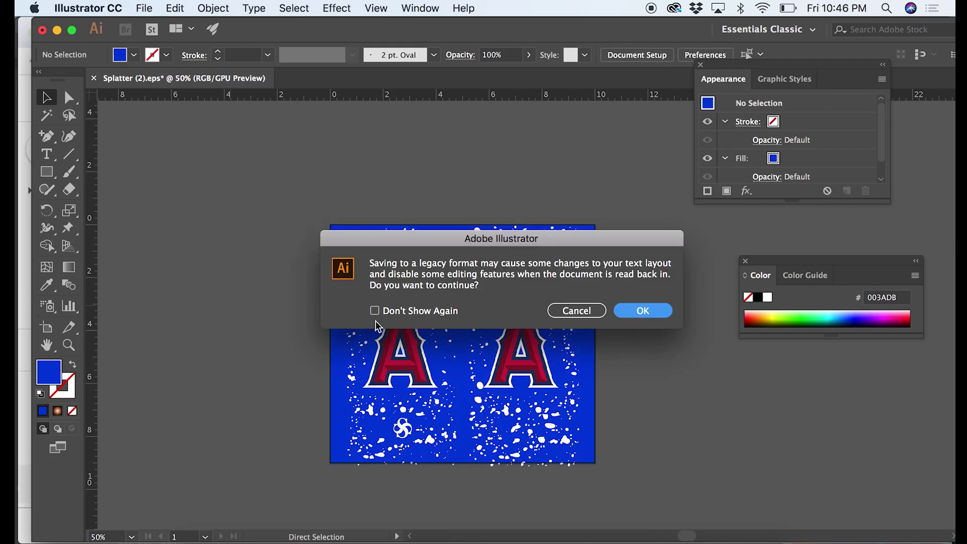
click(643, 312)
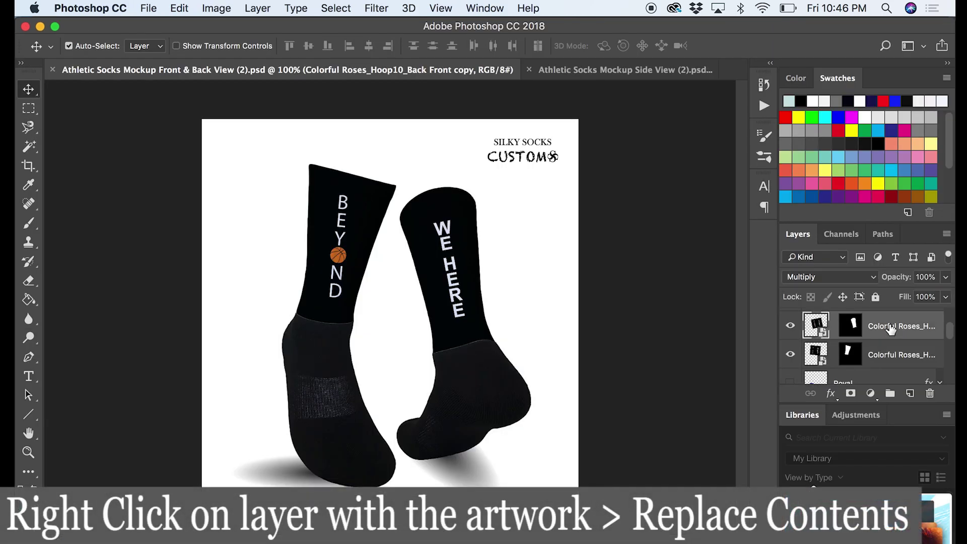
In Photoshop, replace the contents of the selected Colorful Roses artwork layer with Splatter (2).eps from Downloads, keeping the default rasterize settings.
right_click(890, 328)
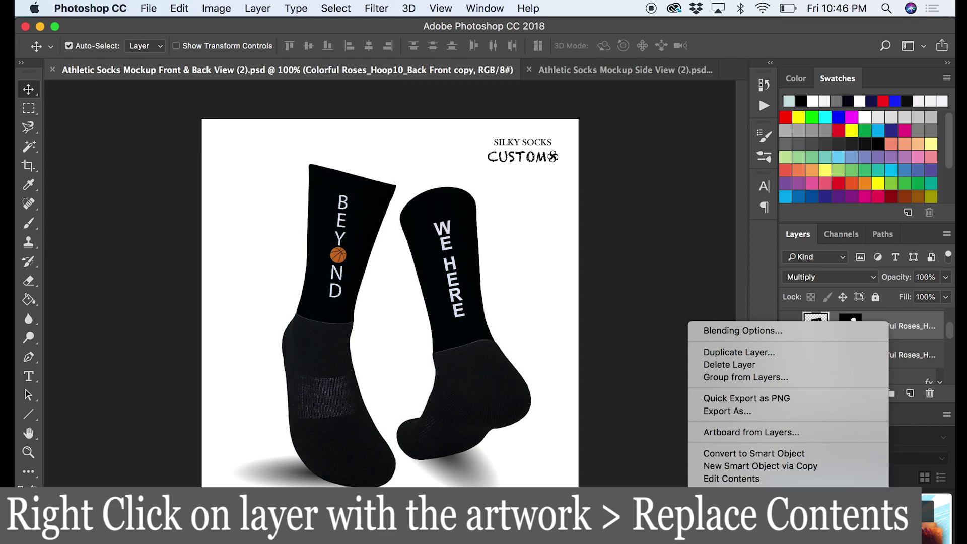
click(767, 519)
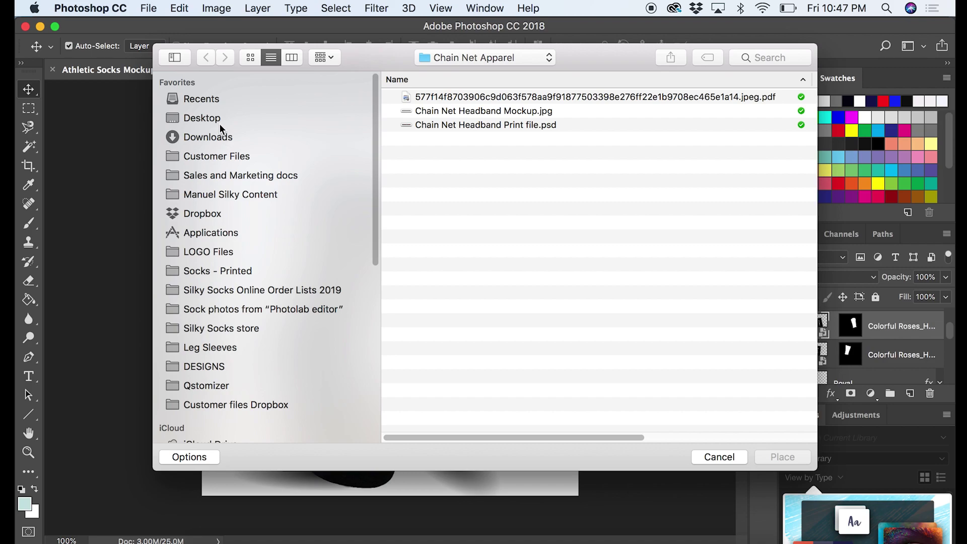
click(218, 138)
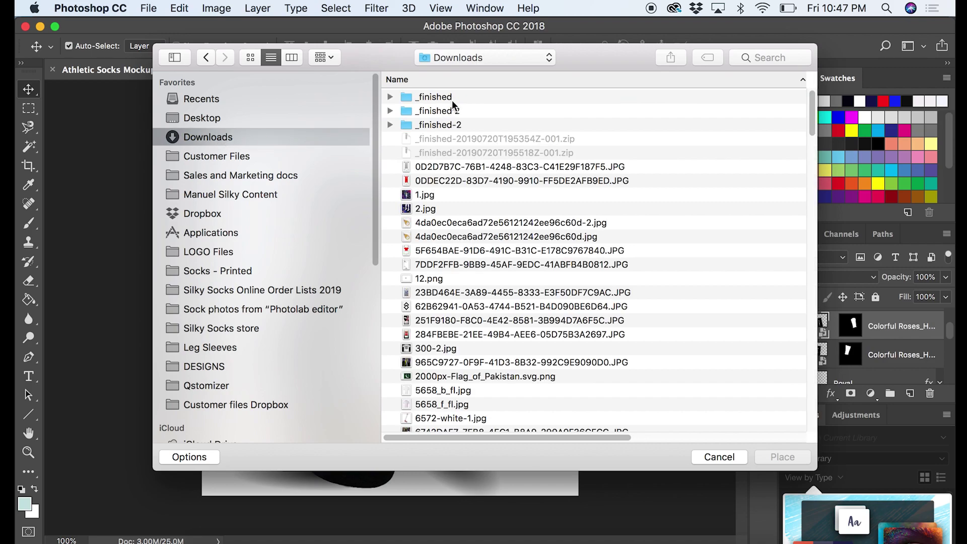
scroll(511, 264, down, 20)
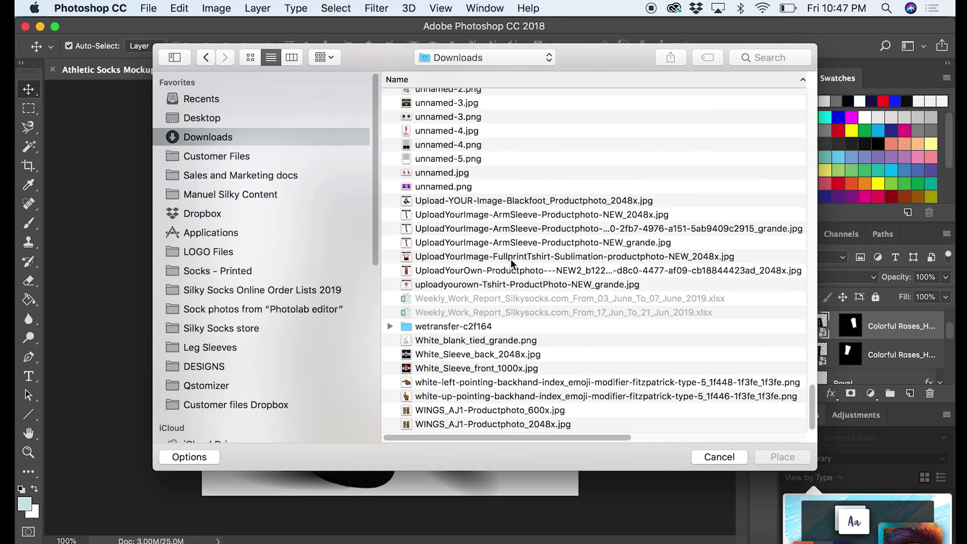
scroll(511, 251, up, 5)
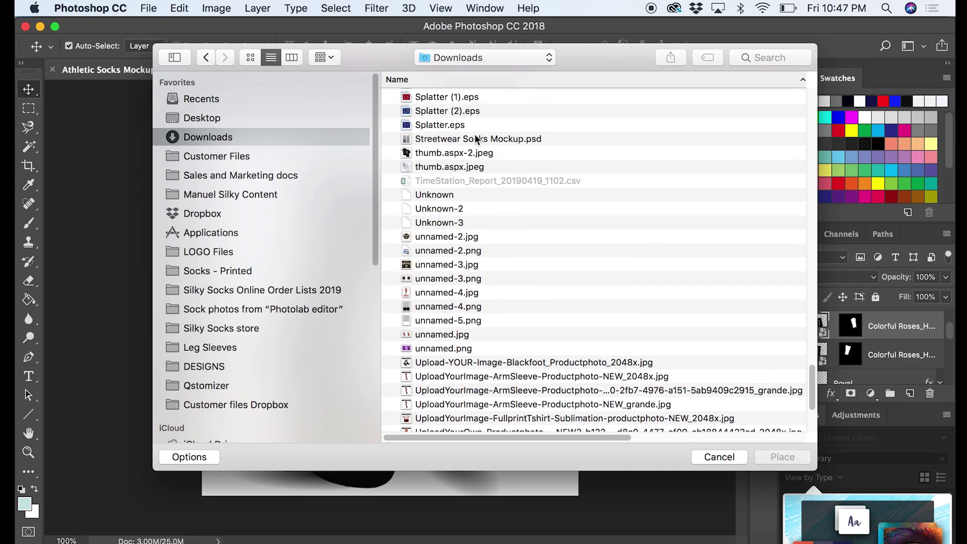
click(466, 112)
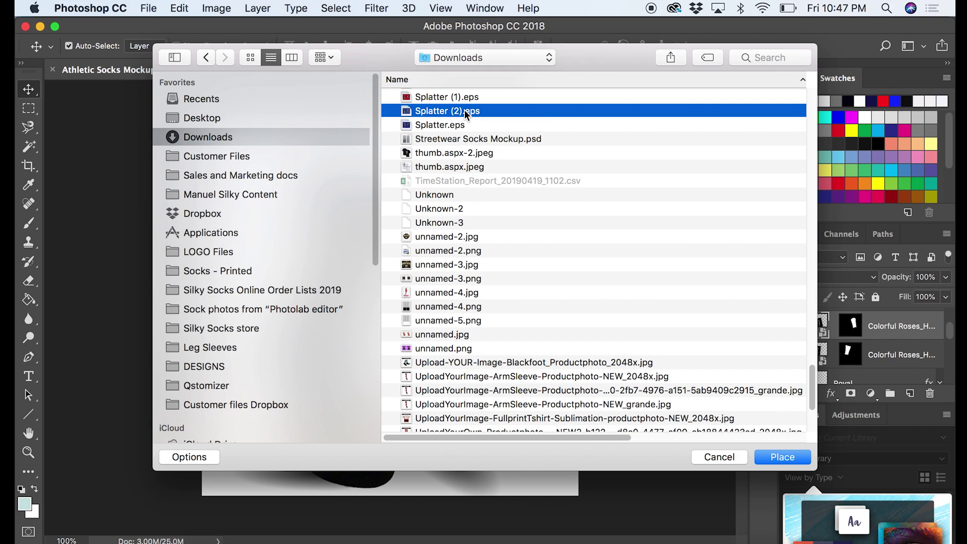
double_click(466, 111)
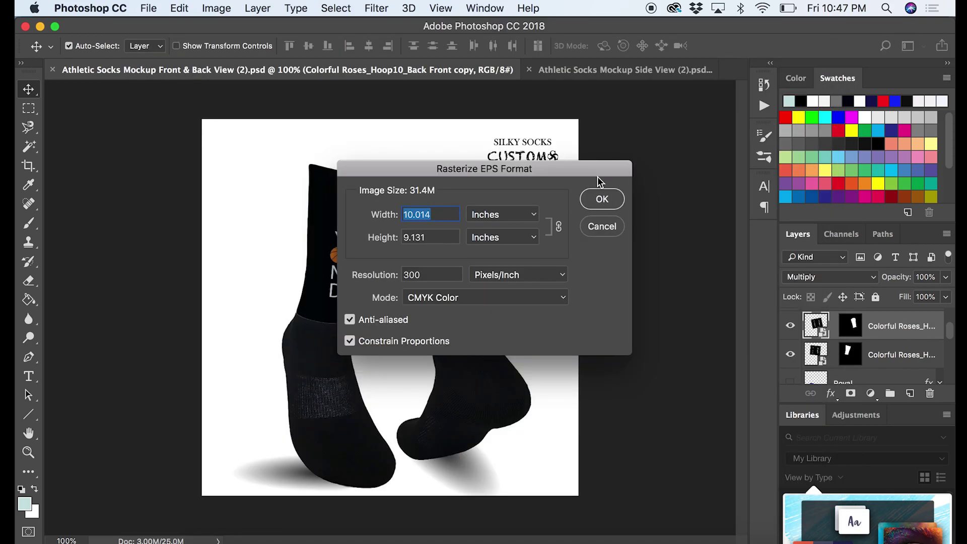
click(614, 204)
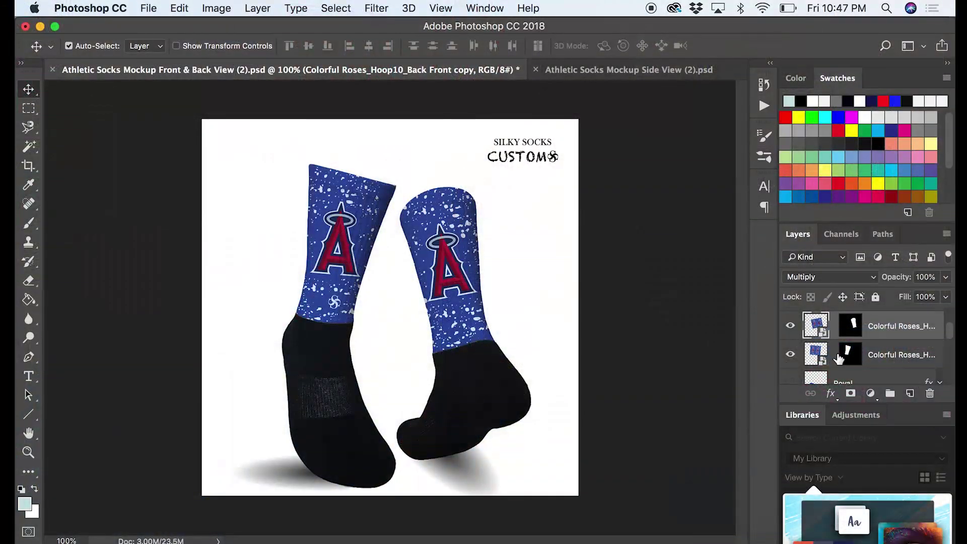
Preview the Royal and Red foot colors on the sock mockup one at a time, hiding each layer again.
scroll(838, 359, down, 1)
scroll(839, 359, down, 2)
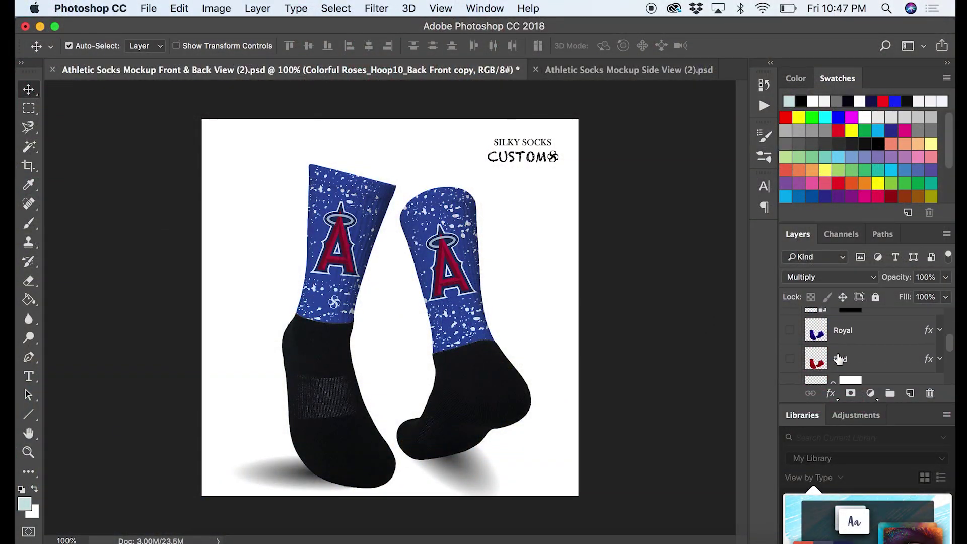
click(789, 330)
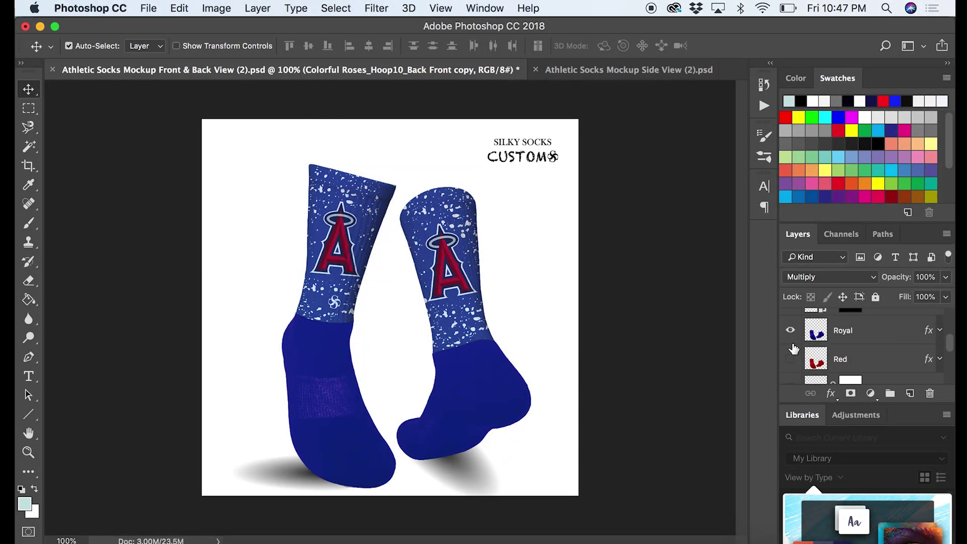
click(790, 332)
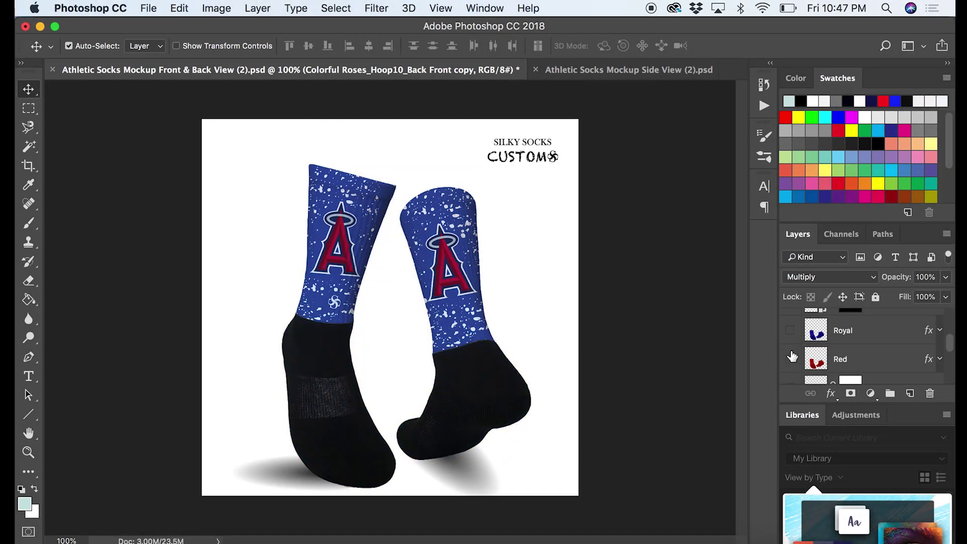
click(791, 360)
scroll(792, 363, down, 1)
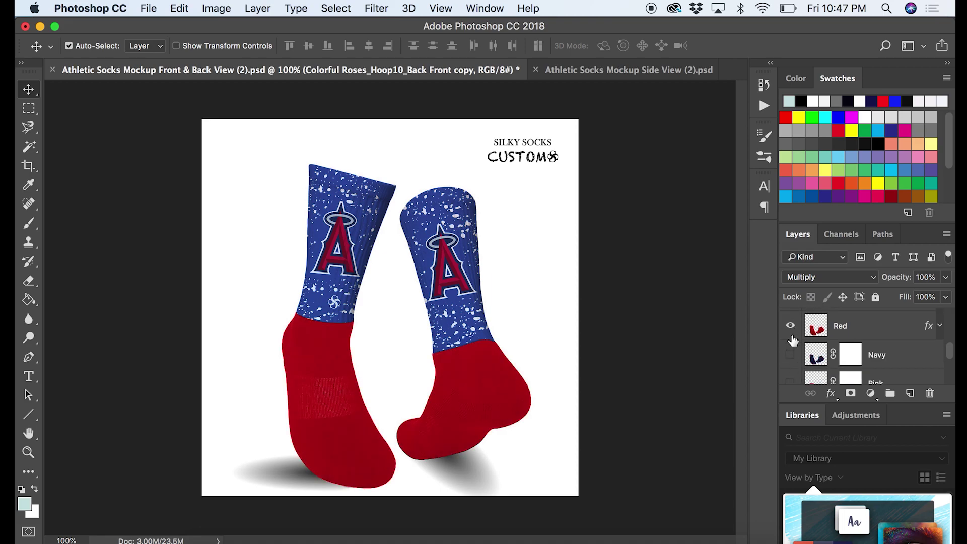
click(790, 326)
Preview the Navy and Pink foot colors on the sock mockup one at a time, hiding each layer again.
click(790, 355)
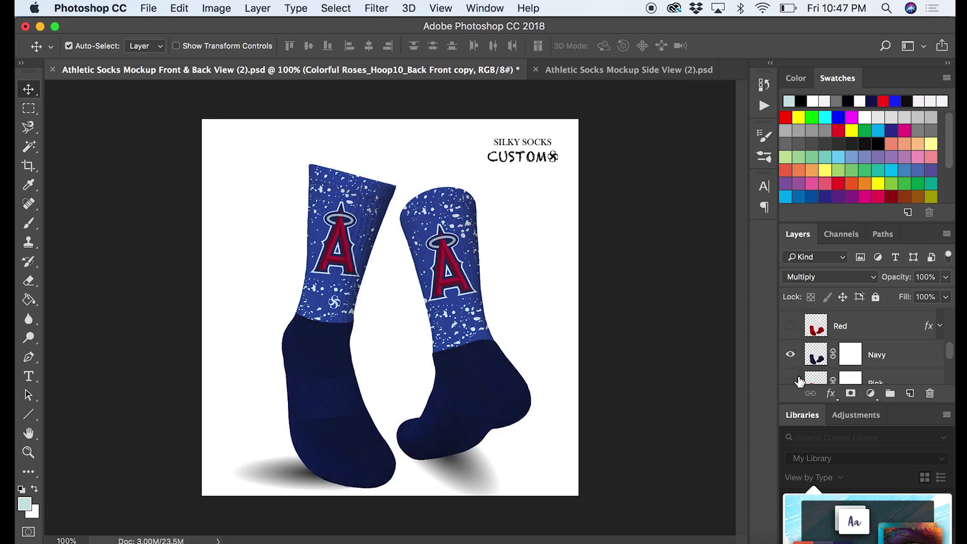
scroll(799, 382, down, 1)
click(790, 340)
click(790, 368)
scroll(791, 373, down, 3)
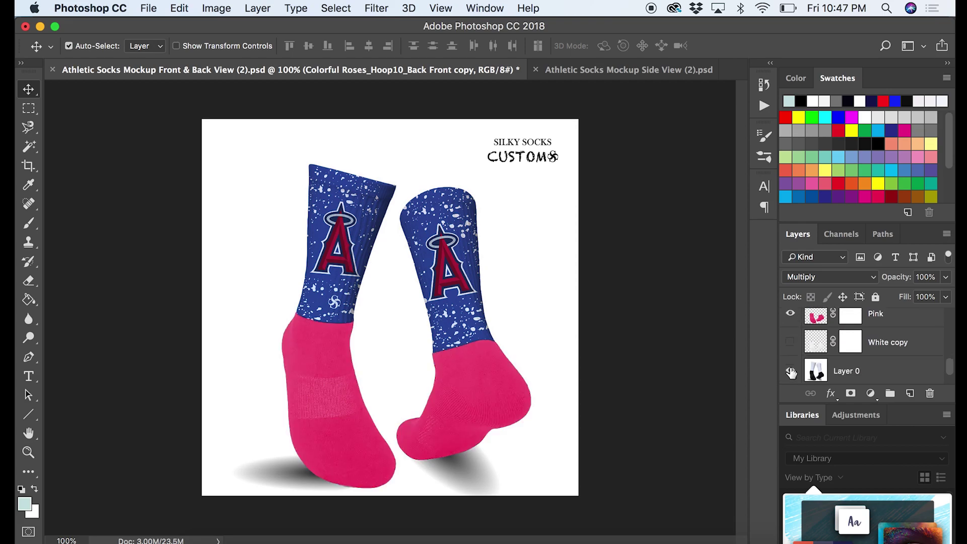
click(790, 315)
Preview the White copy foot color and hide it, and toggle Layer 0 off and back on for the black foot.
click(790, 342)
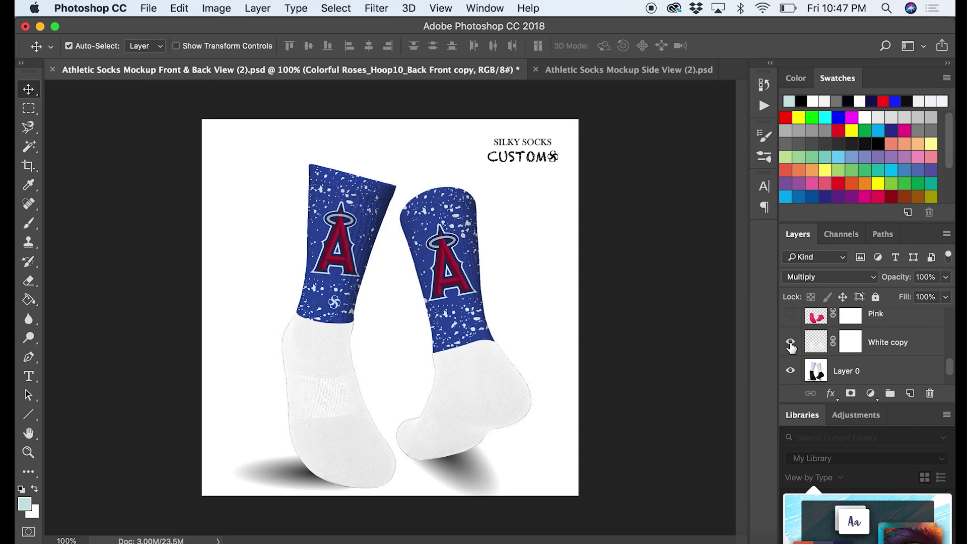
click(790, 343)
click(790, 372)
click(790, 372)
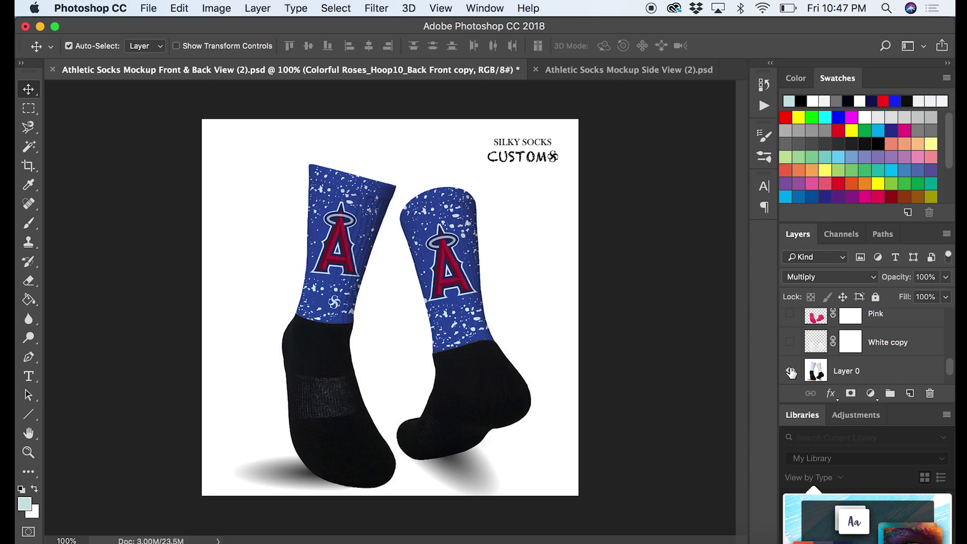
scroll(792, 365, down, 1)
scroll(793, 361, up, 1)
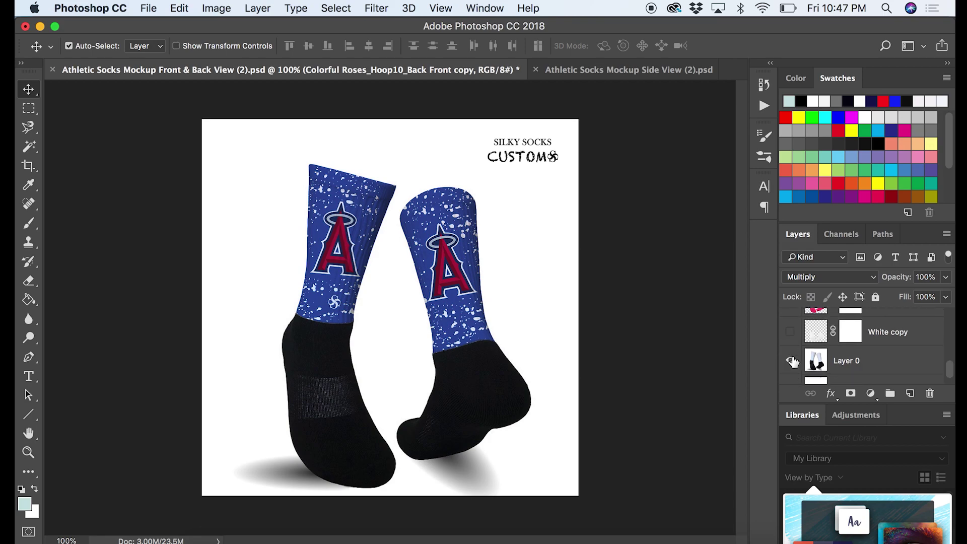
scroll(793, 362, up, 2)
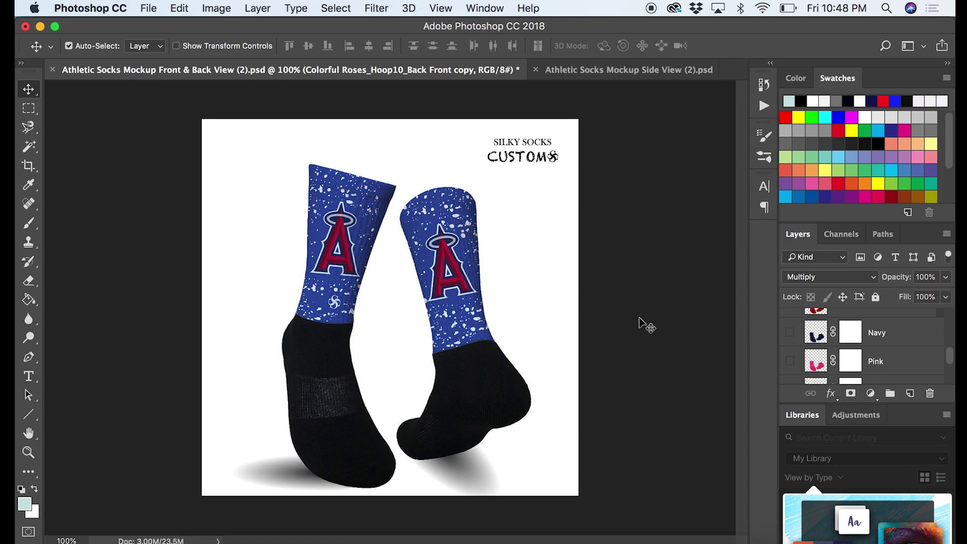
Show the Royal foot color layer on the front and back view sock mockup.
scroll(811, 355, up, 3)
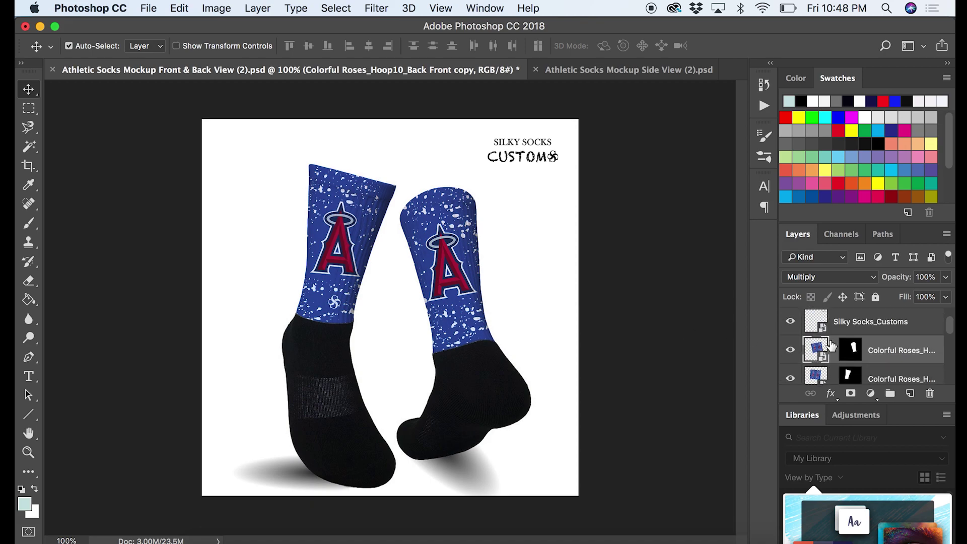
scroll(810, 361, down, 1)
click(790, 352)
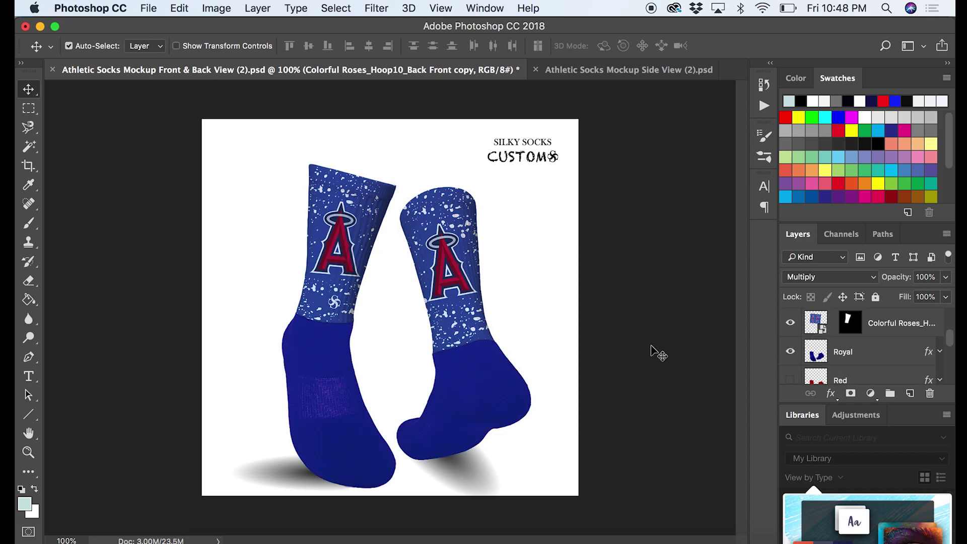
click(149, 8)
click(174, 159)
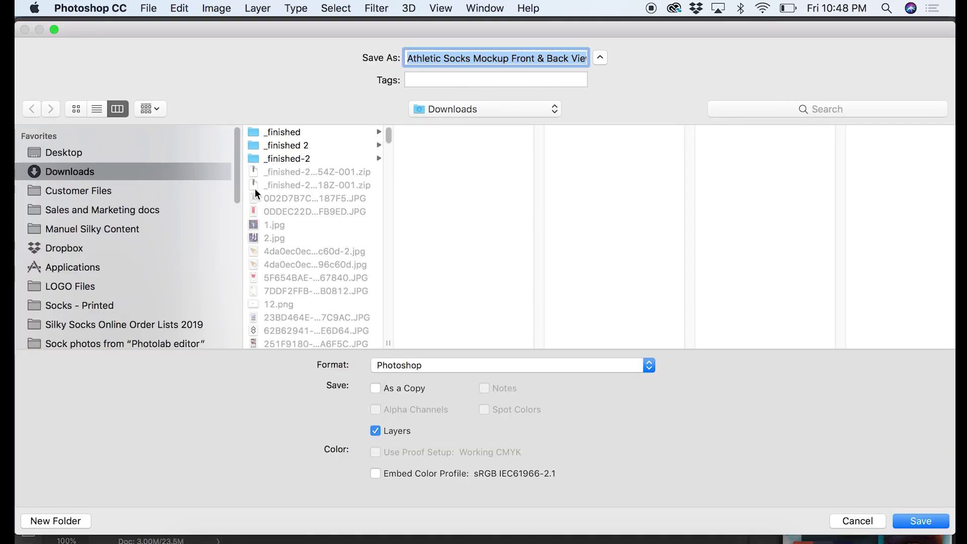
click(854, 518)
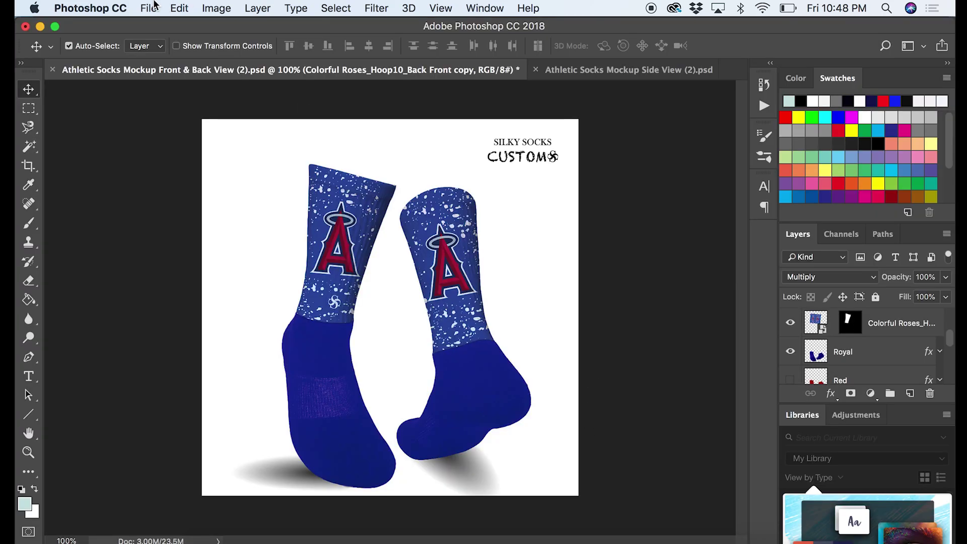
Start saving the front and back sock mockup under a new format, choosing JPEG as the file format.
click(154, 5)
click(181, 160)
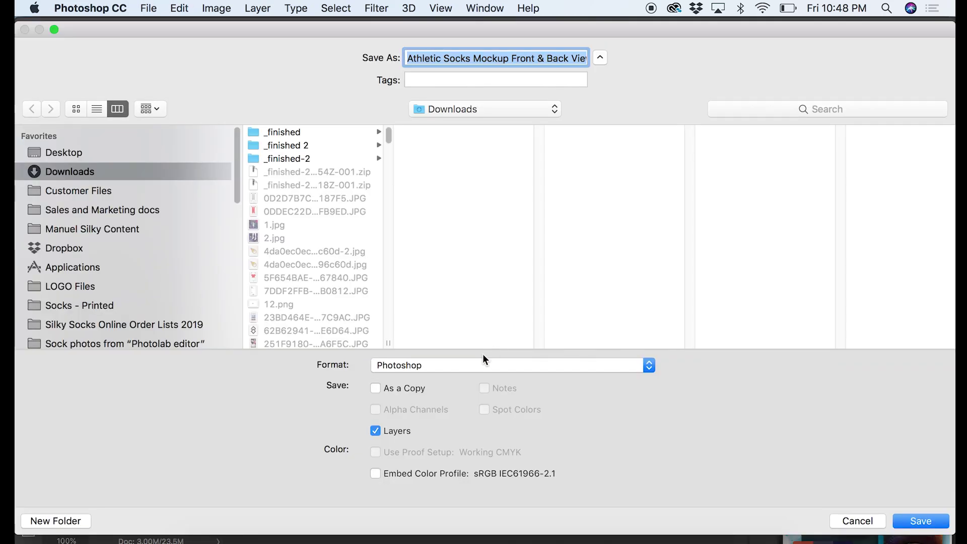
click(479, 363)
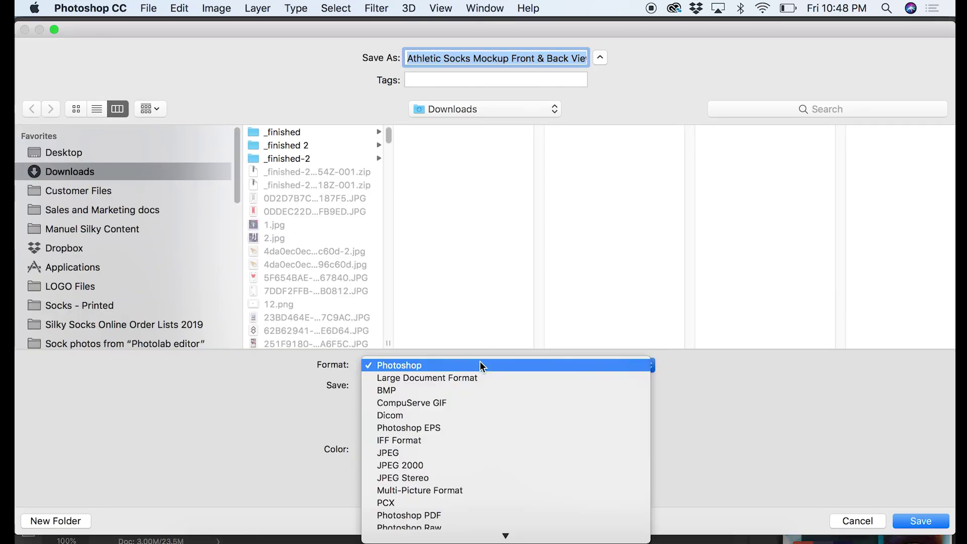
click(463, 453)
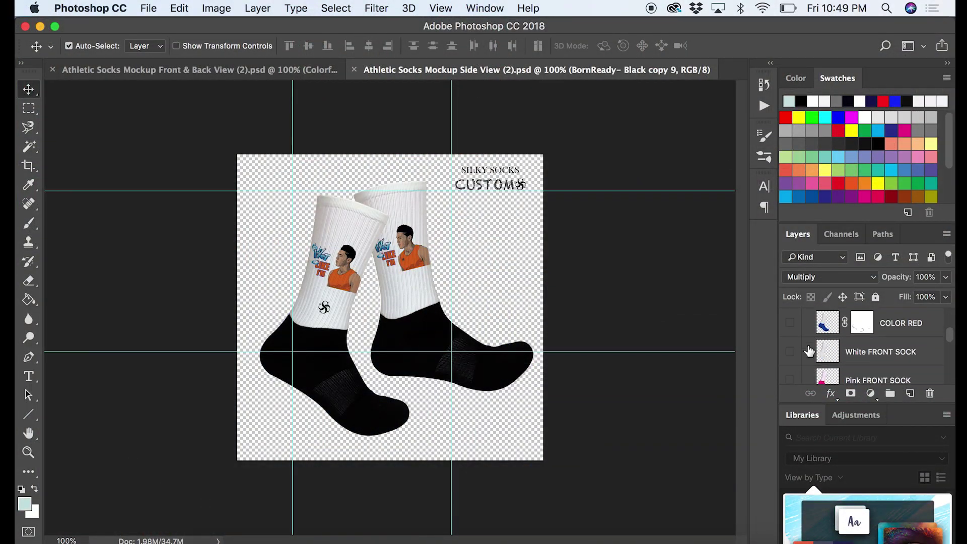
Look through the side view mockup's layers, toggling the back sock's BornReady artwork layer off and on.
scroll(809, 351, up, 2)
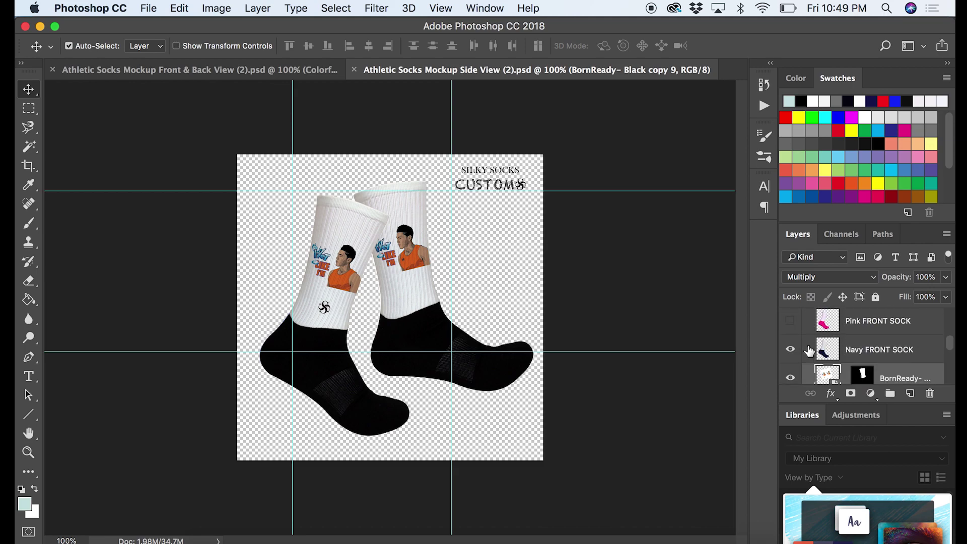
click(790, 358)
click(790, 358)
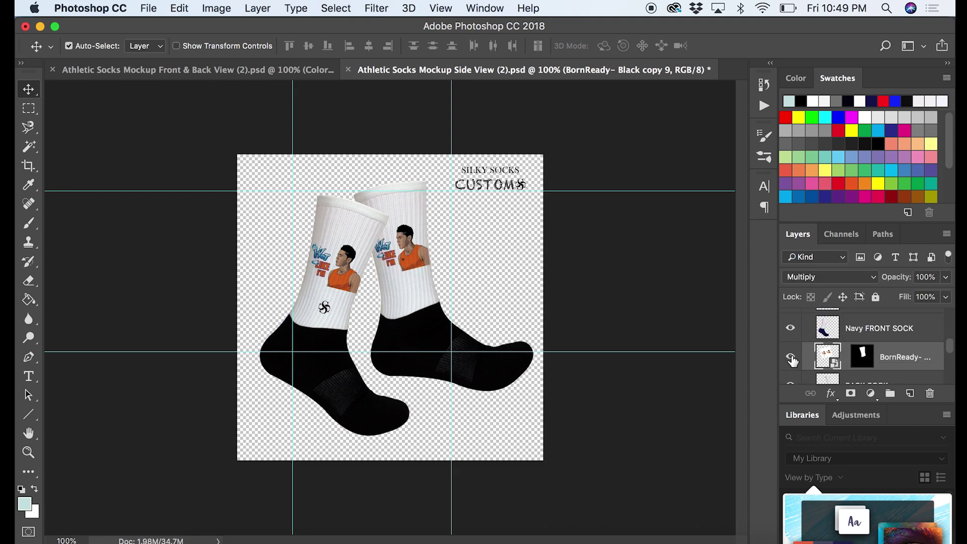
scroll(792, 362, down, 2)
scroll(793, 362, down, 3)
scroll(793, 362, up, 5)
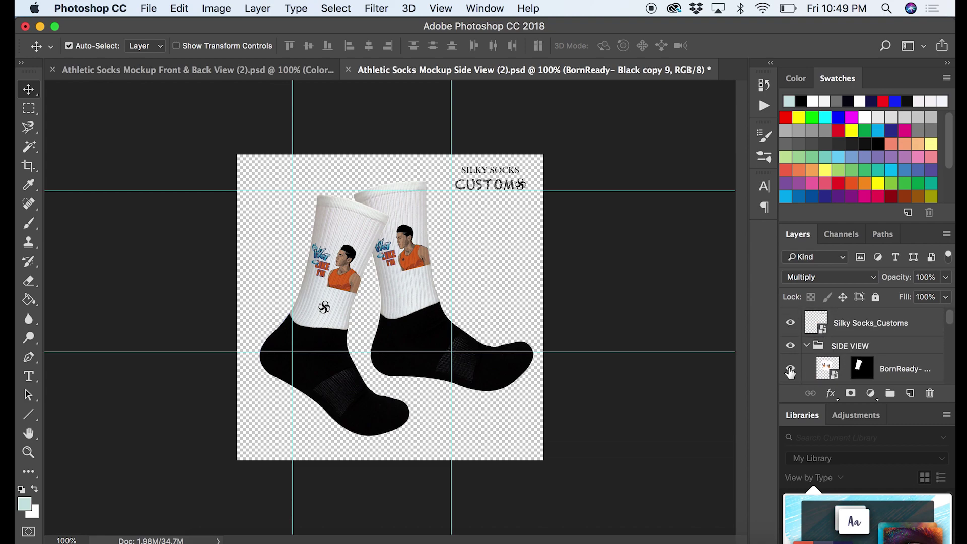
Replace the contents of the first BornReady artwork layer in the SIDE VIEW group with the splatter EPS from Downloads, keeping the default rasterize settings.
scroll(832, 374, down, 1)
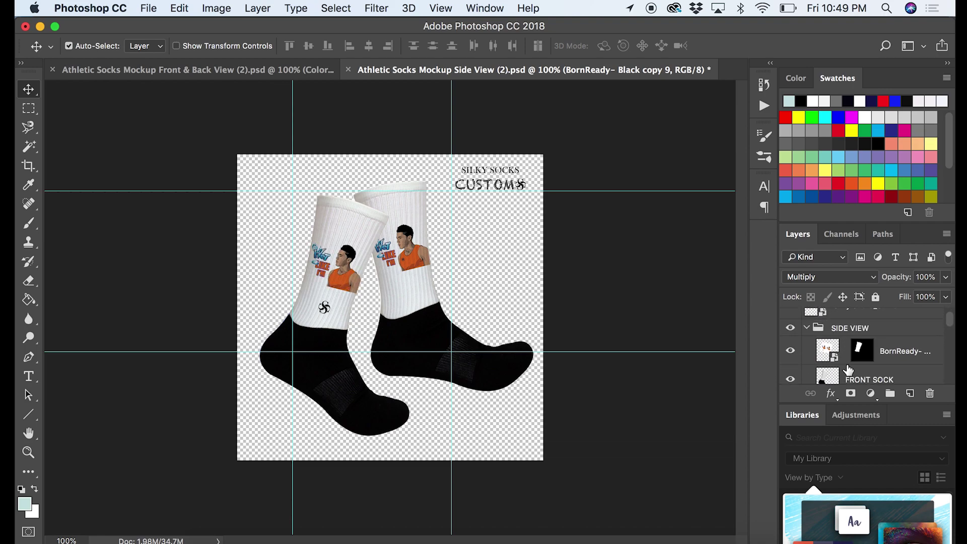
right_click(894, 355)
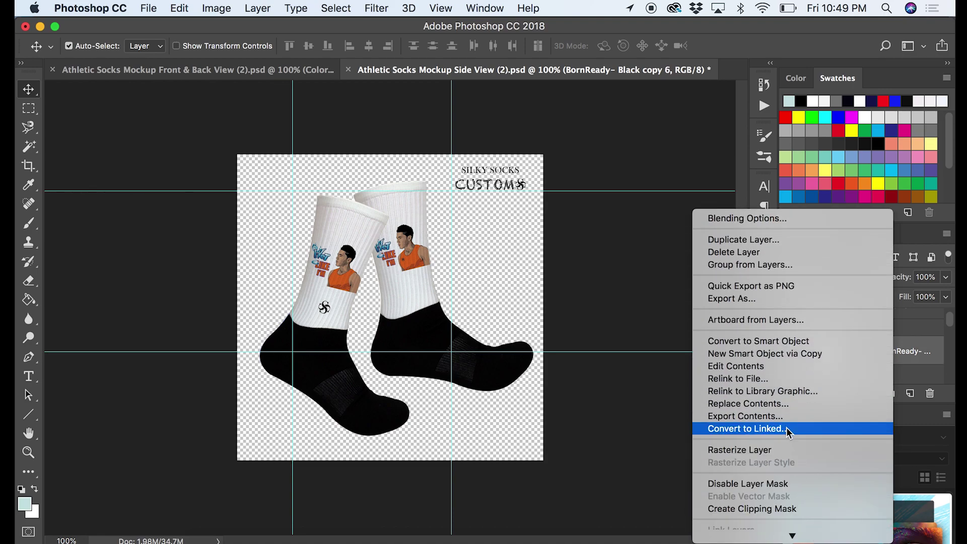
click(788, 406)
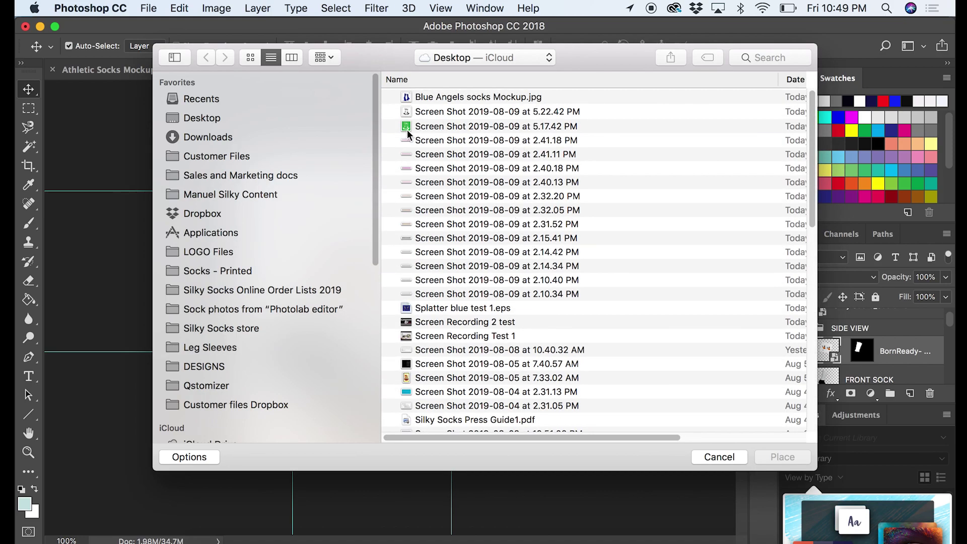
click(215, 139)
double_click(438, 308)
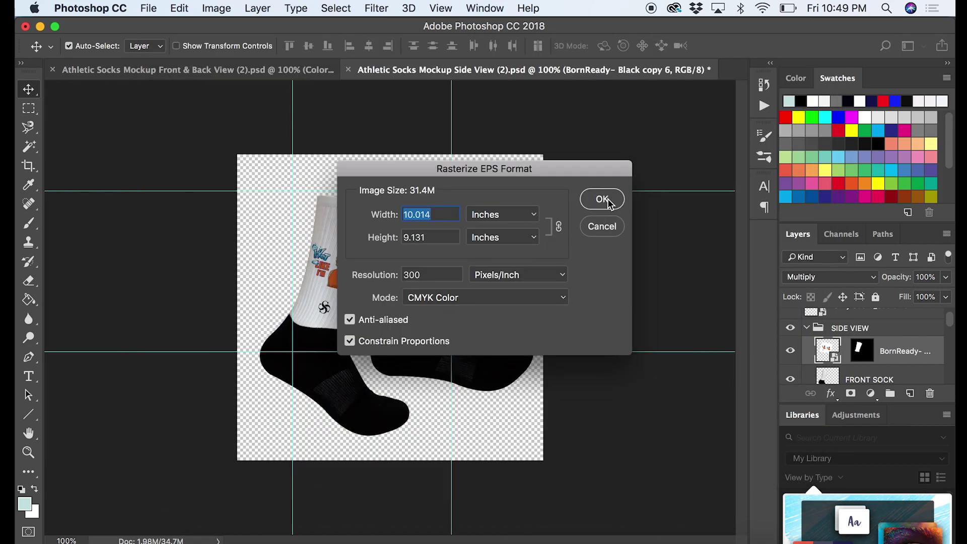
click(602, 199)
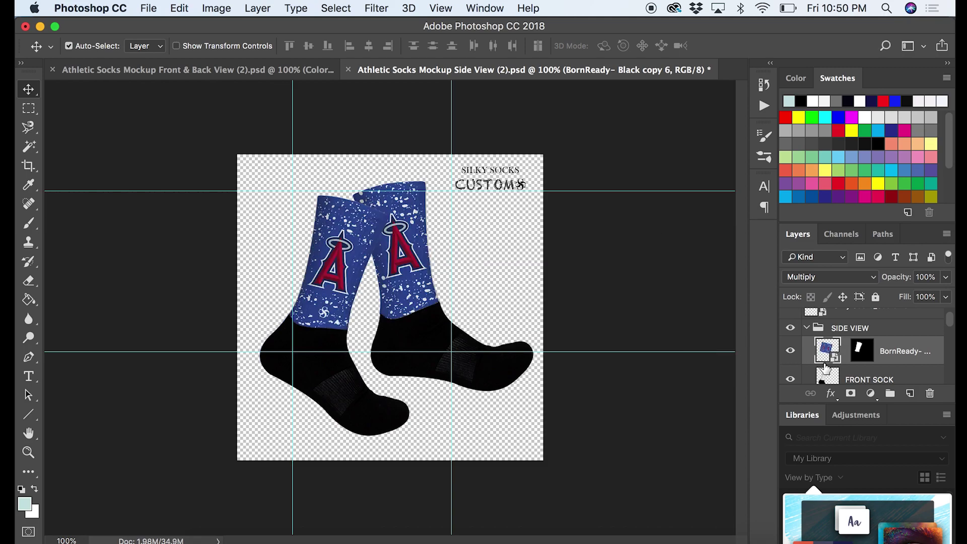
Show the blue foot color on the front sock and hide the Navy FRONT SOCK layer.
scroll(824, 368, down, 5)
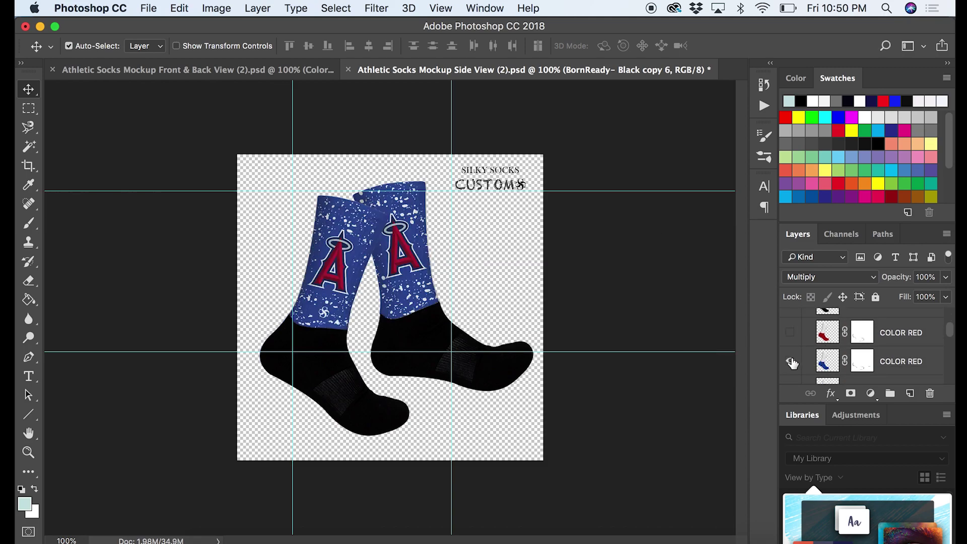
scroll(792, 363, up, 2)
click(791, 359)
scroll(792, 361, down, 3)
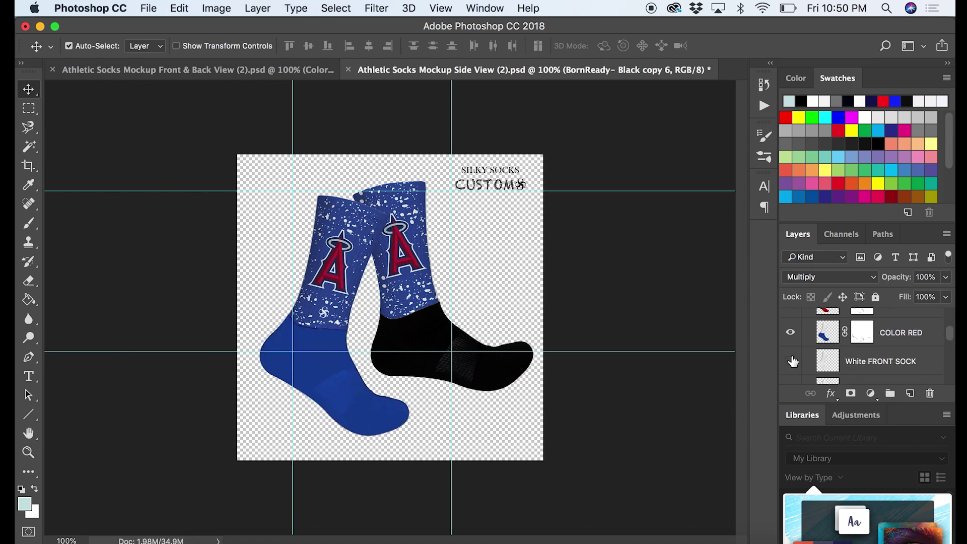
scroll(792, 360, down, 1)
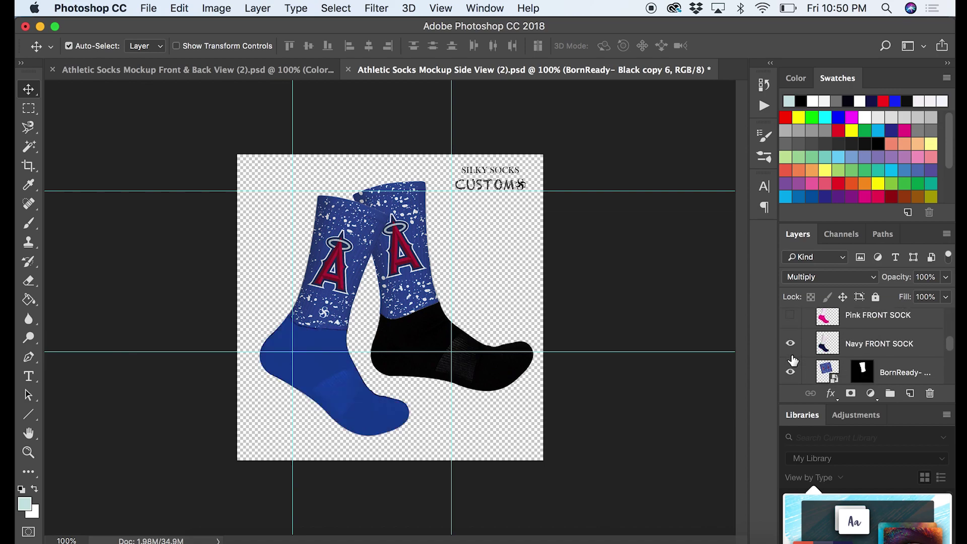
click(791, 374)
click(791, 374)
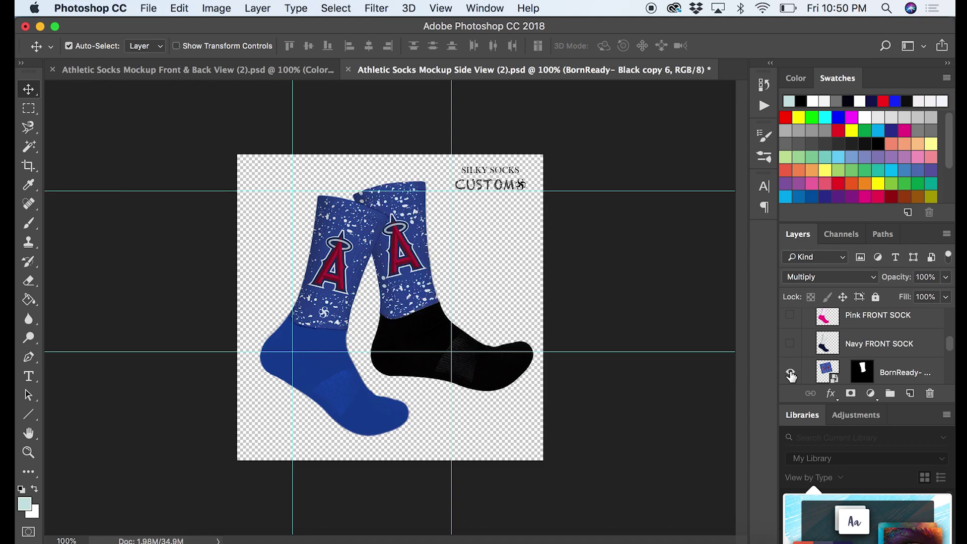
Hide the black BACK SOCK layer and show the blue foot color on the back sock.
scroll(791, 376, down, 4)
click(791, 317)
click(791, 365)
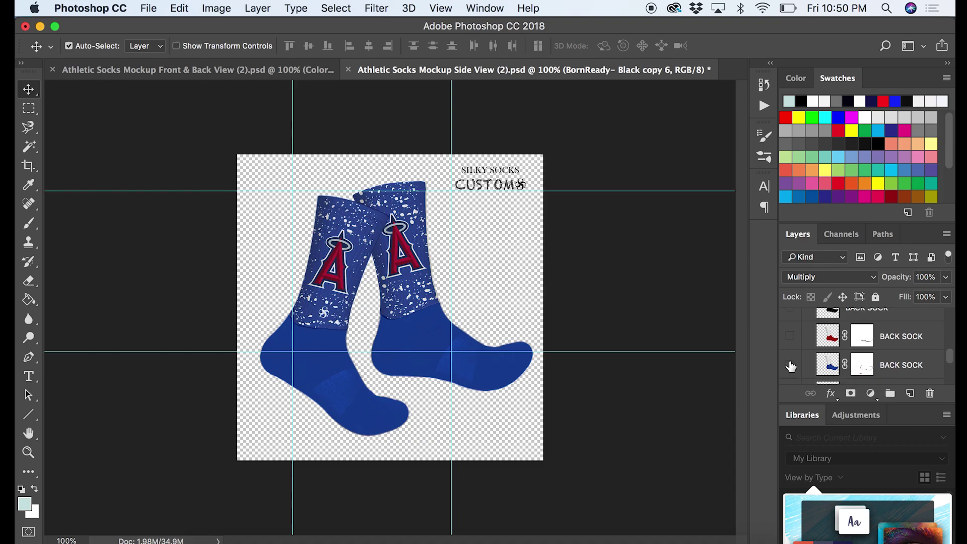
Switch both side view socks from blue to red feet by hiding the blue layers and showing the red ones.
click(790, 366)
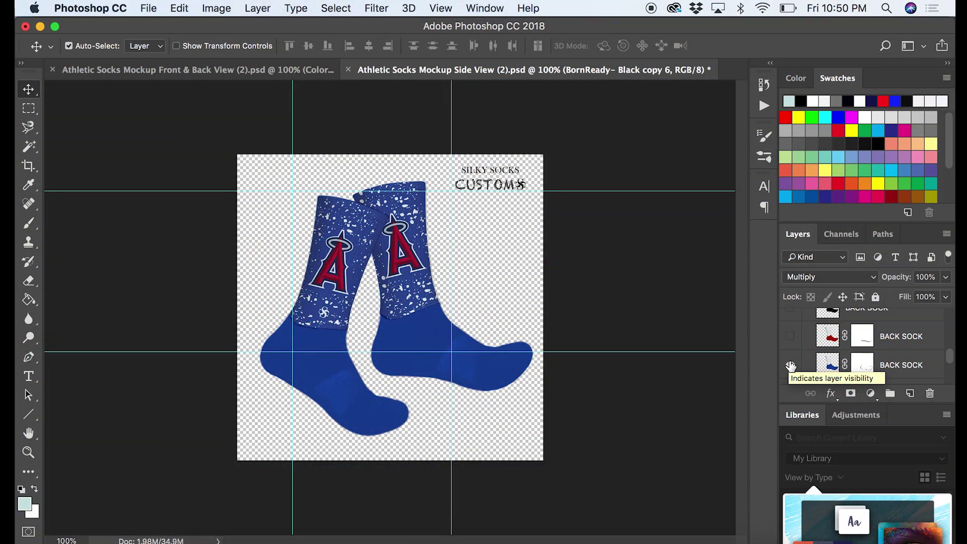
click(790, 365)
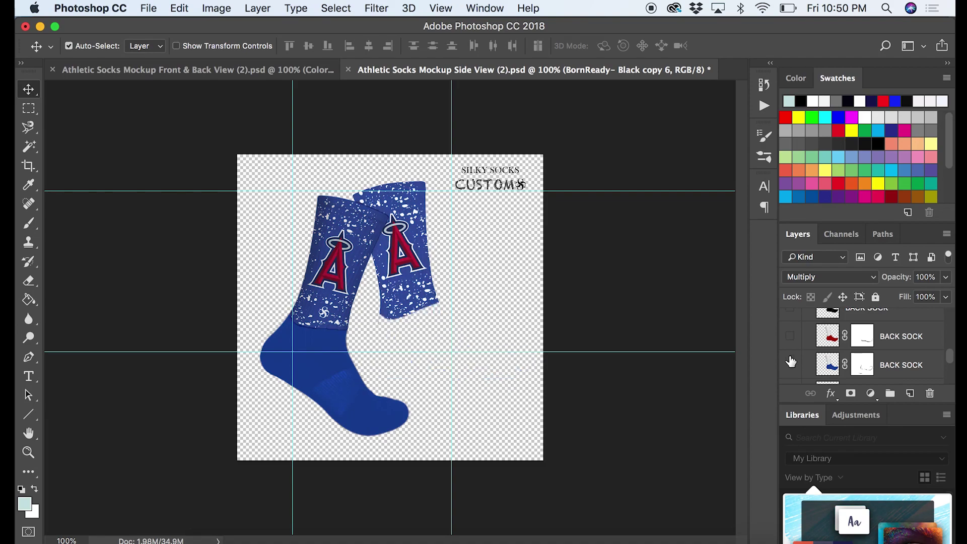
scroll(791, 345, up, 5)
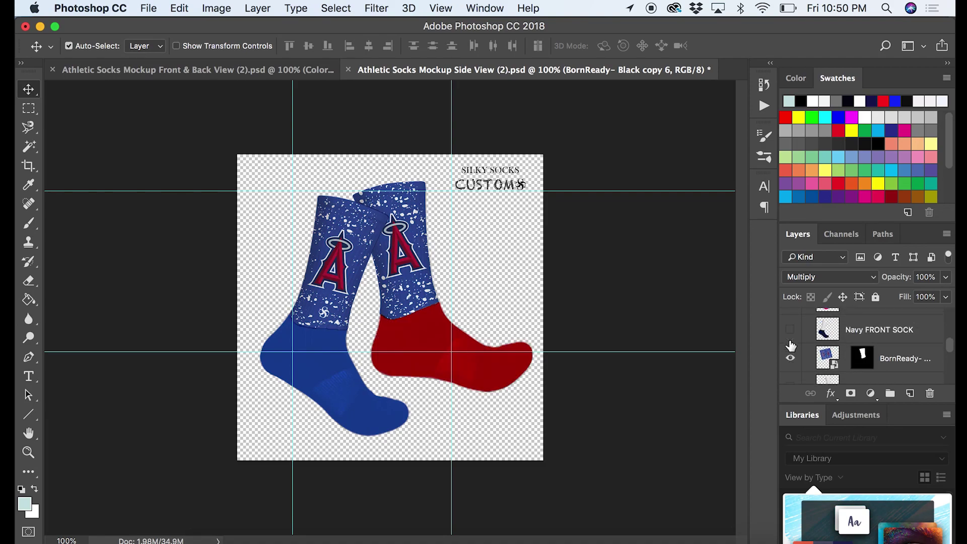
scroll(791, 345, up, 2)
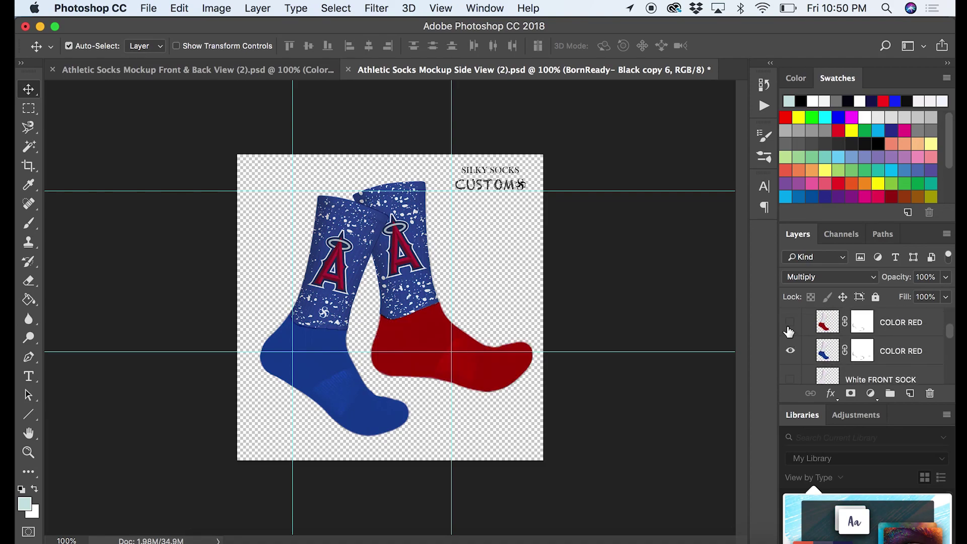
click(790, 350)
click(790, 322)
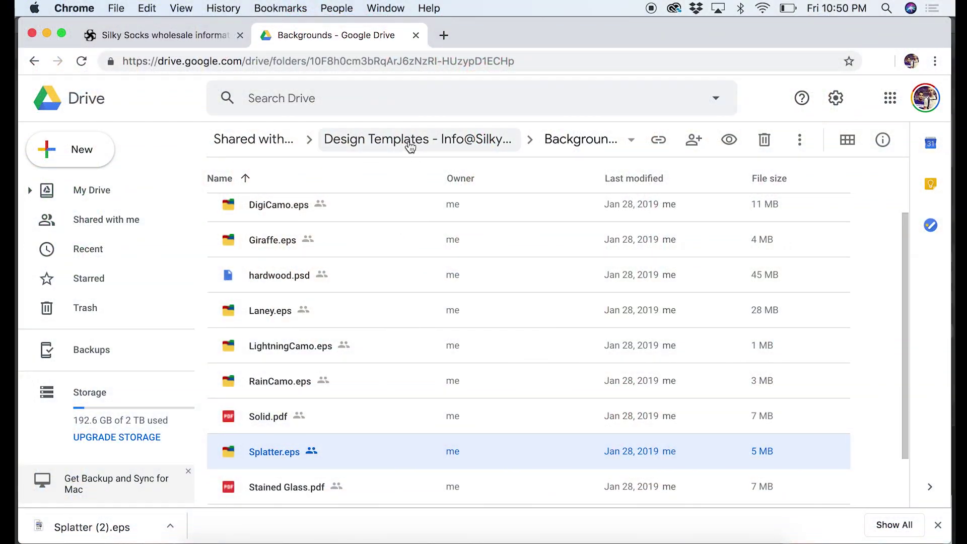
In Chrome, open the free background designs on the Silky Socks wholesale page and examine the Set 1 and Set 2 designs.
click(198, 43)
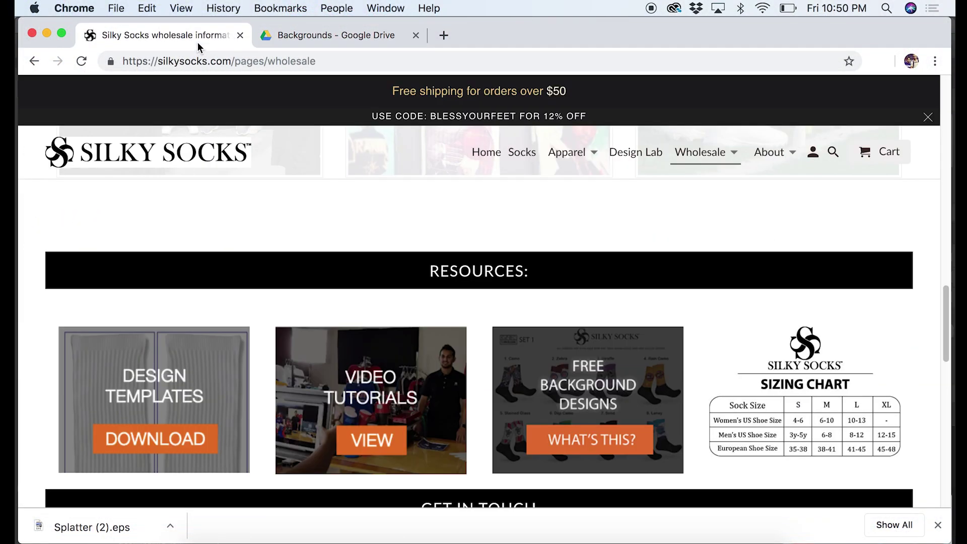
click(561, 372)
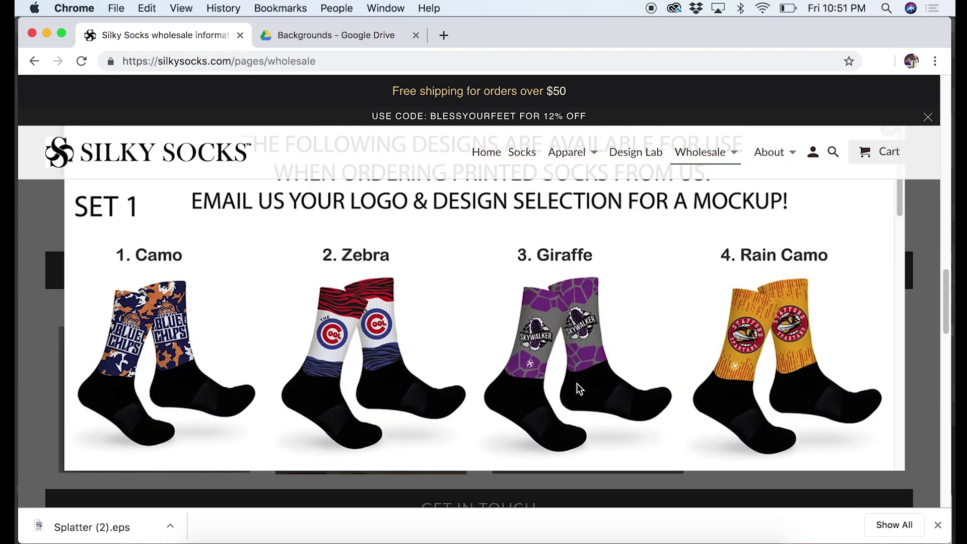
scroll(480, 376, down, 3)
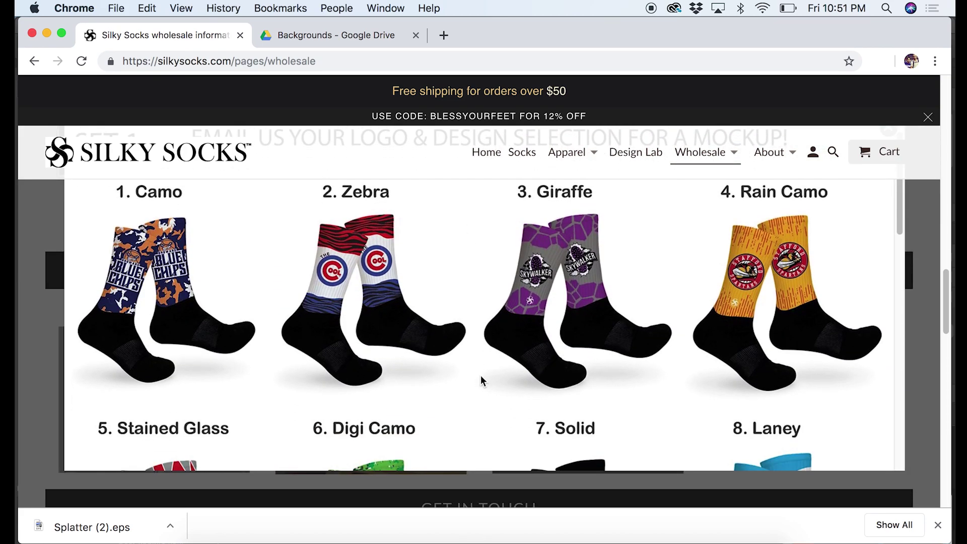
scroll(481, 376, down, 4)
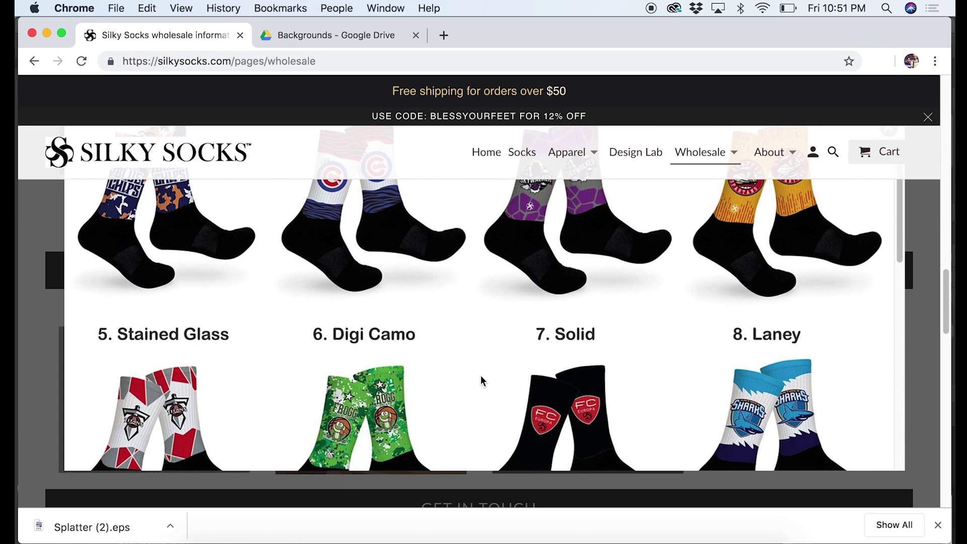
scroll(480, 376, down, 3)
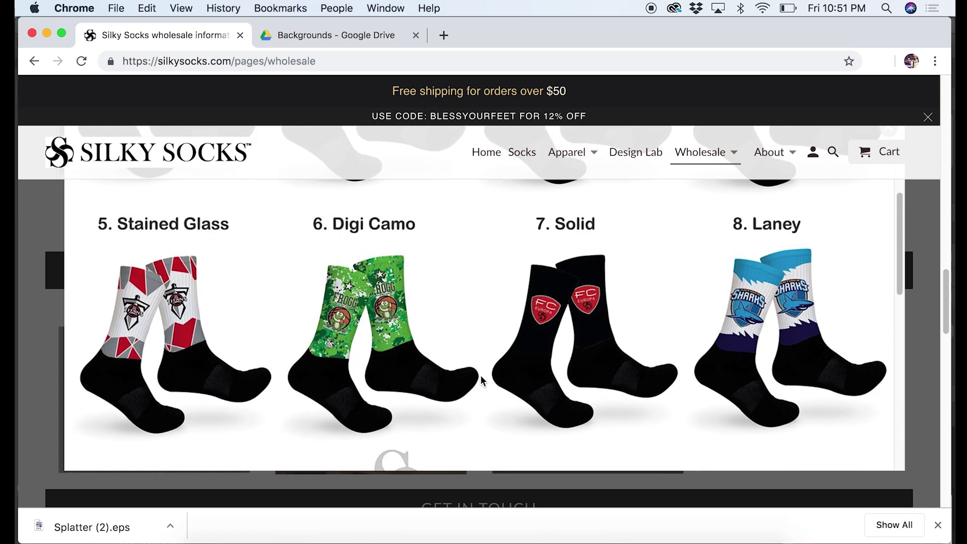
scroll(481, 378, down, 5)
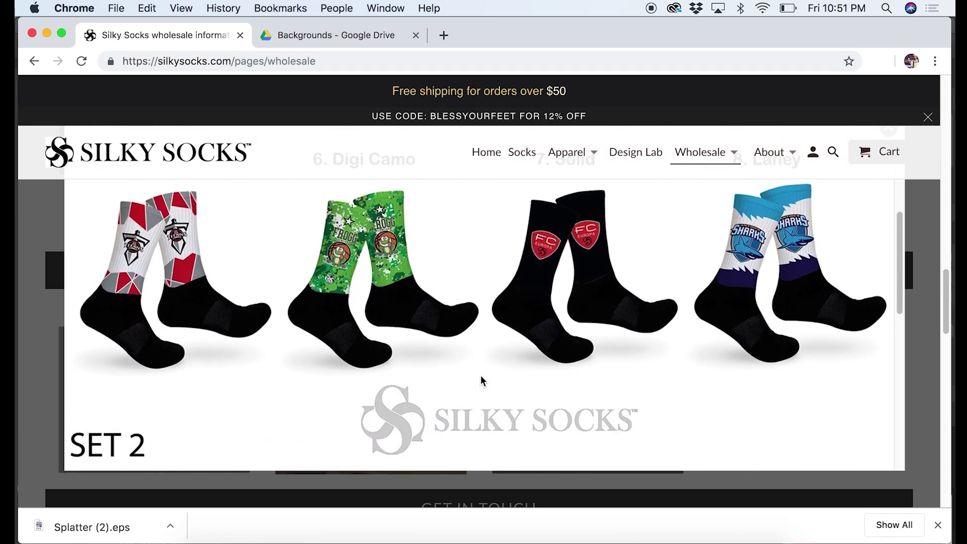
scroll(480, 375, down, 8)
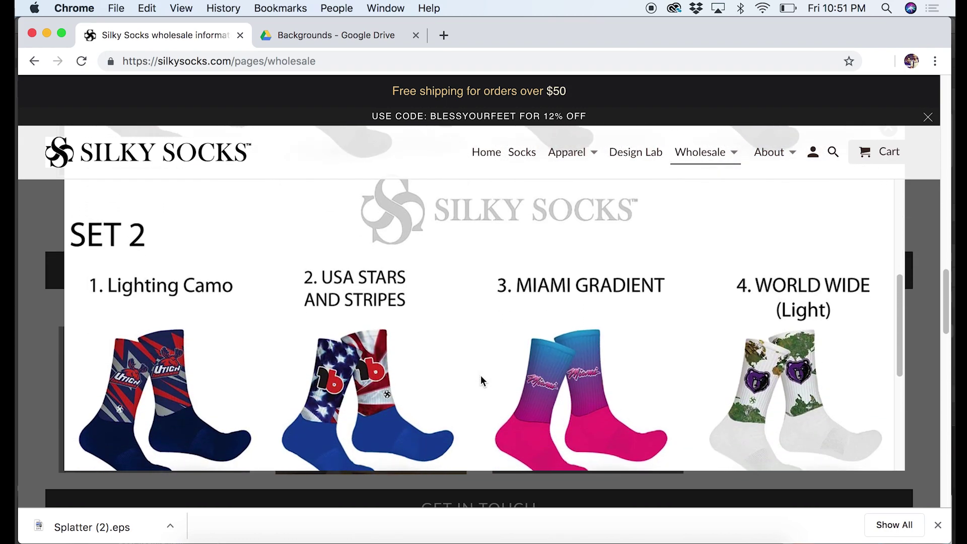
scroll(481, 377, down, 2)
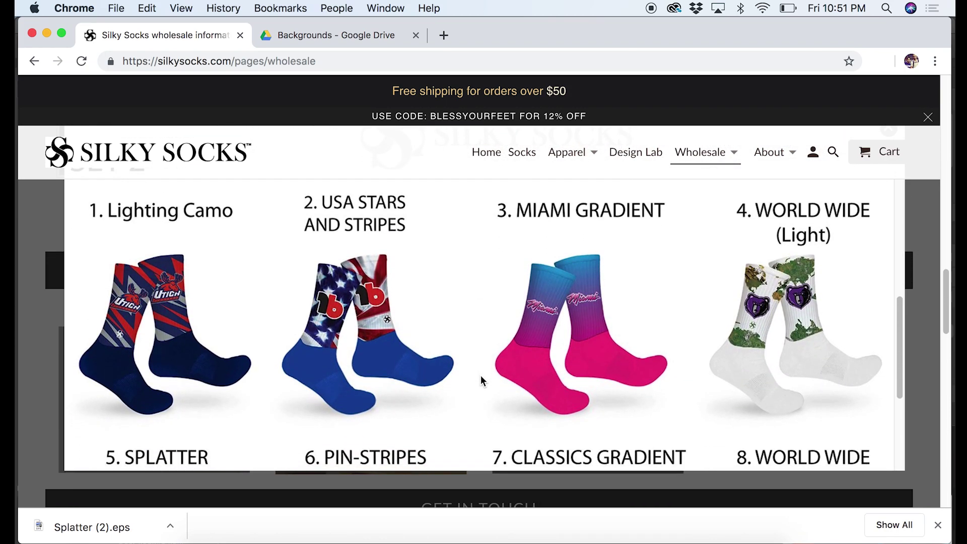
scroll(480, 375, down, 6)
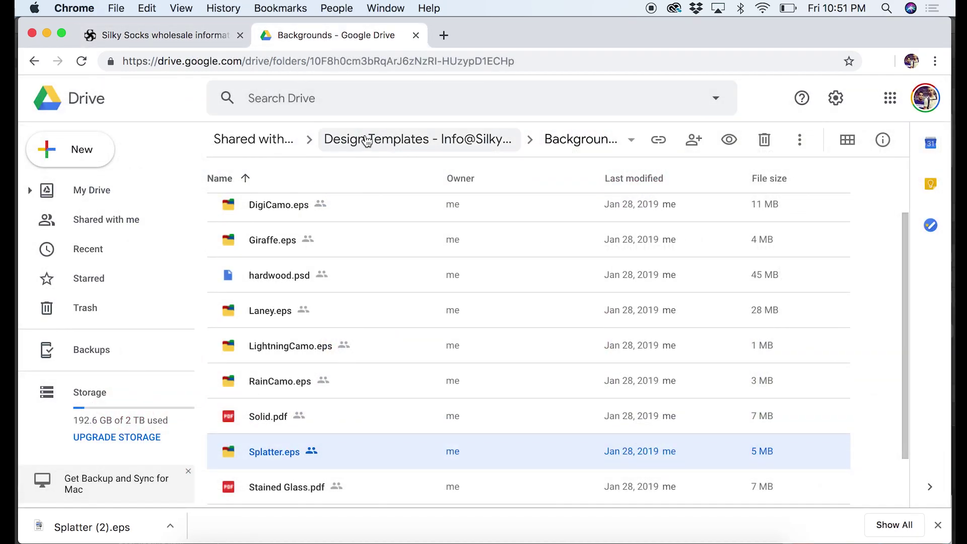
Go up from the Backgrounds folder to the Design Templates folder in Google Drive.
click(371, 141)
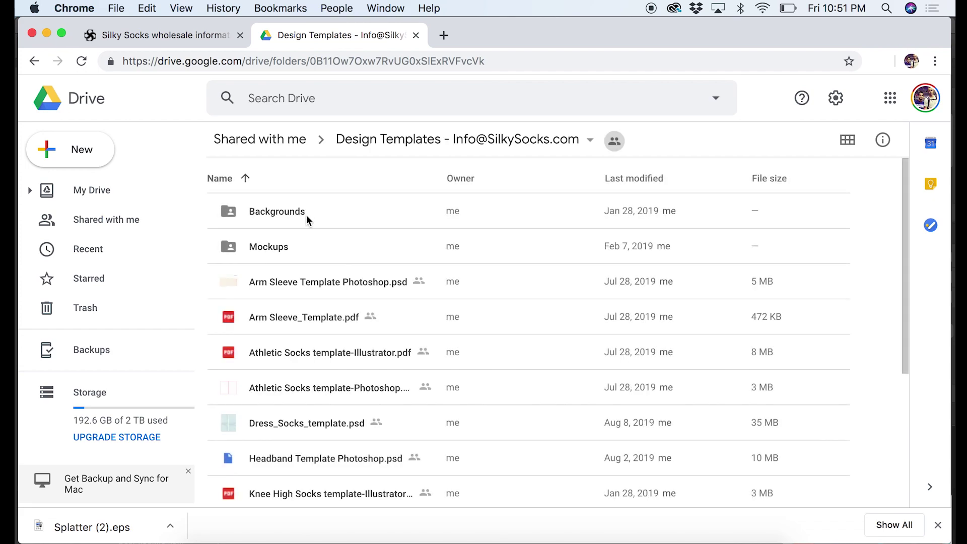
Look through the background files in the Backgrounds folder and return to the Design Templates folder.
double_click(297, 213)
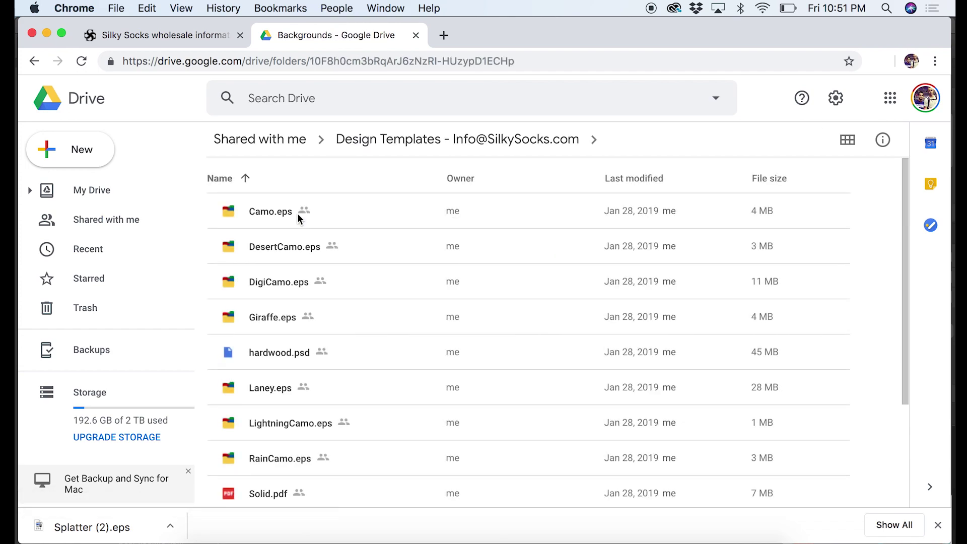
scroll(304, 304, down, 5)
scroll(304, 308, up, 5)
click(396, 146)
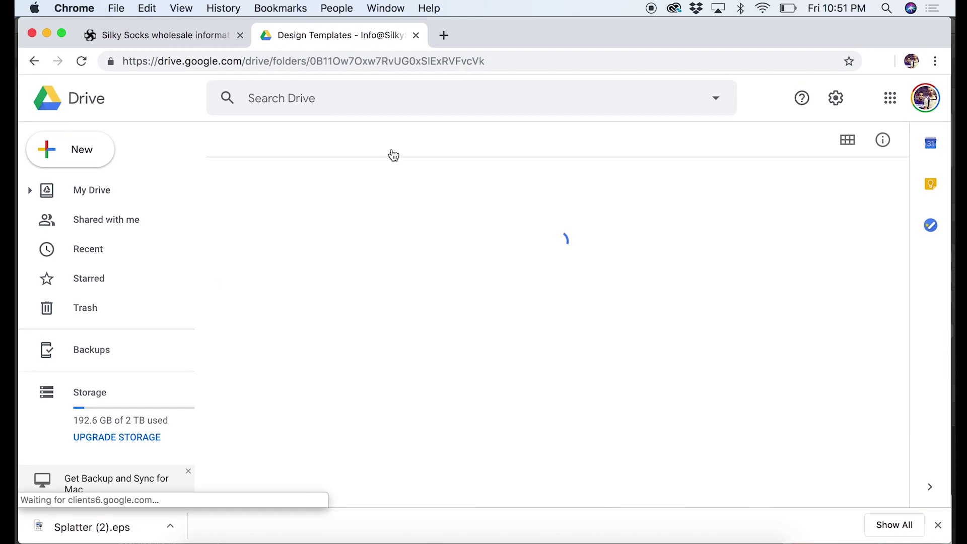
Open the Mockups folder and download Streetwear Socks Mockup.psd.
double_click(297, 247)
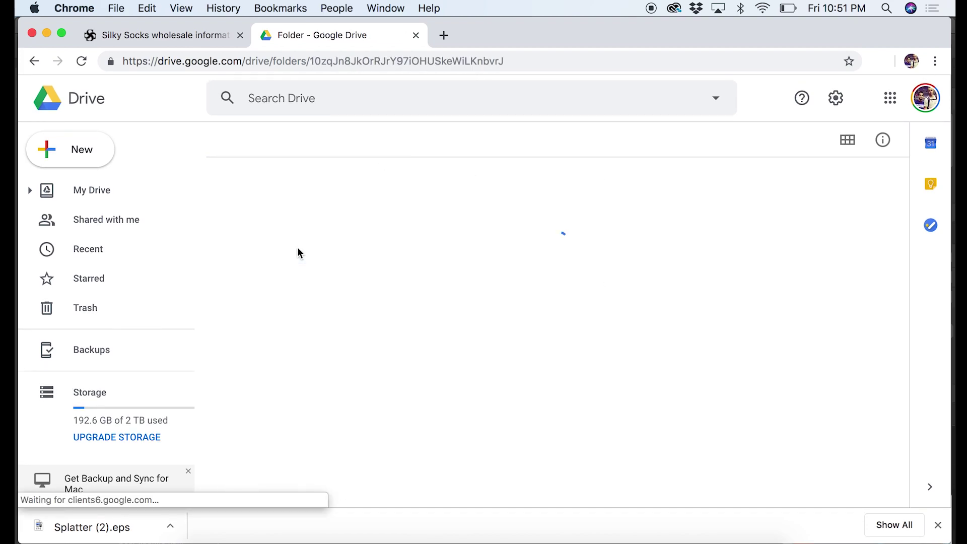
click(395, 328)
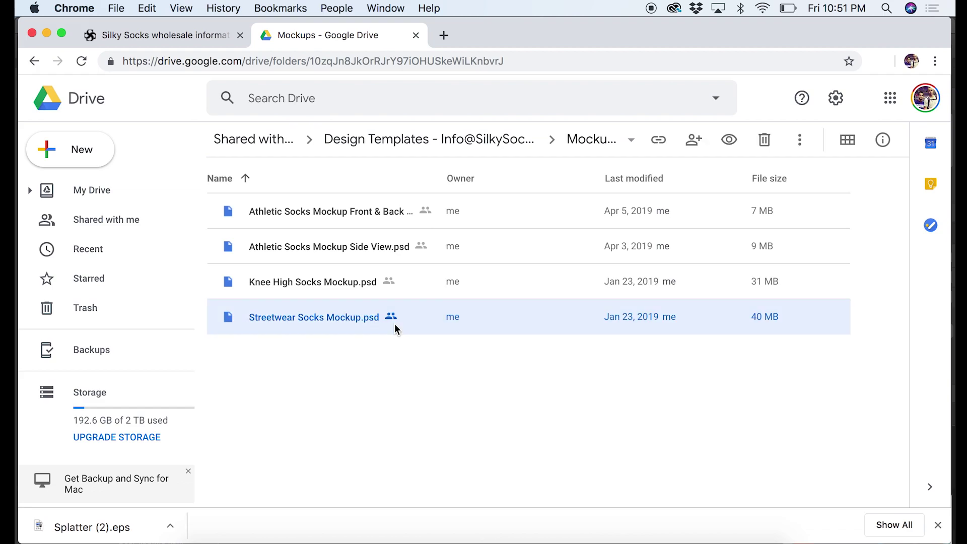
right_click(394, 324)
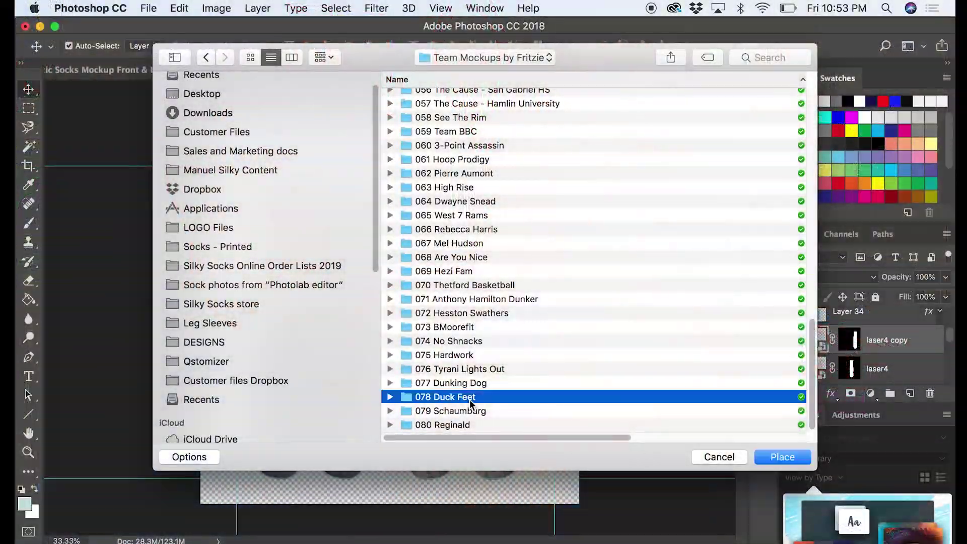
In Photoshop's file placement dialog, open the 078 Duck Feet folder and preview Duck Feet 03 PRINT FILE.jpg.
double_click(469, 400)
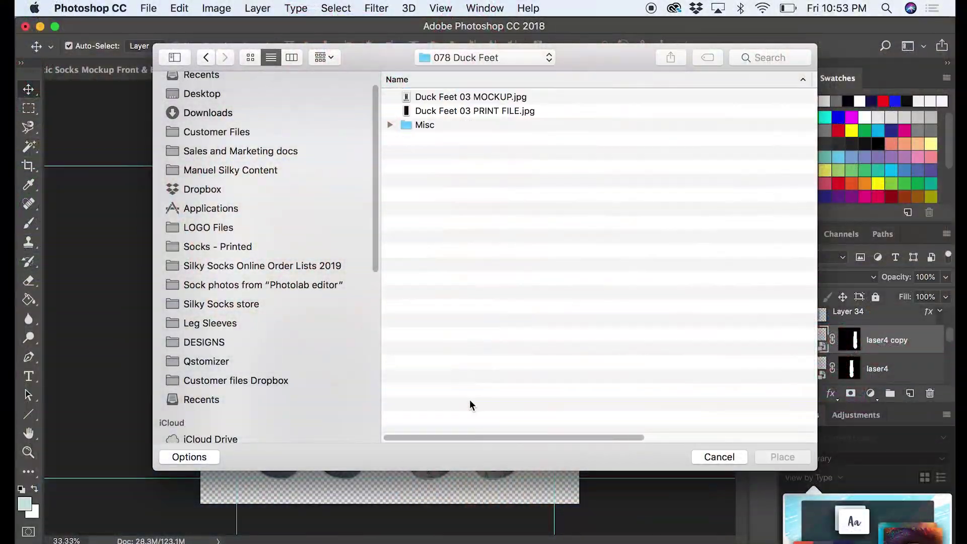
click(486, 111)
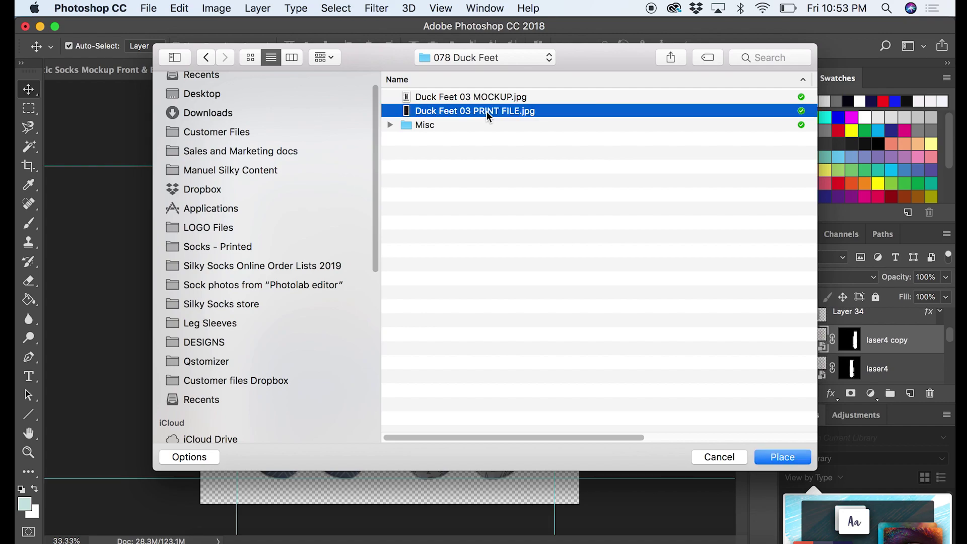
key(space)
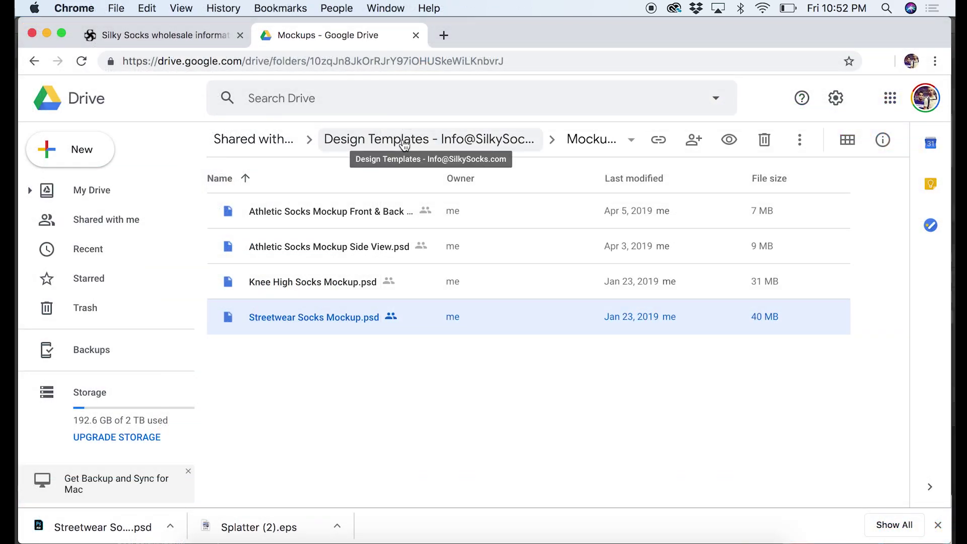
In Chrome, return to the Design Templates folder and locate the Photoshop and Illustrator templates for Streetwear Socks (Crew).
click(404, 146)
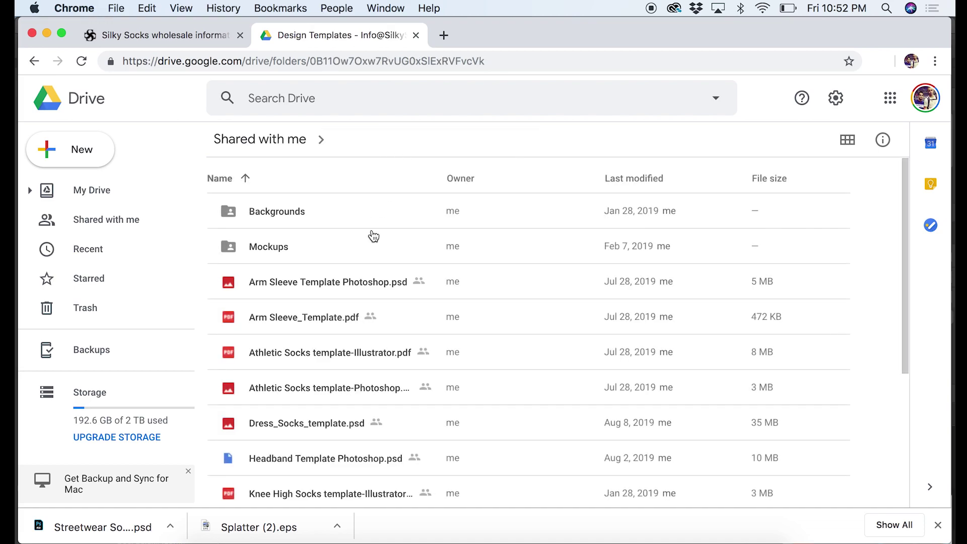
scroll(345, 379, down, 5)
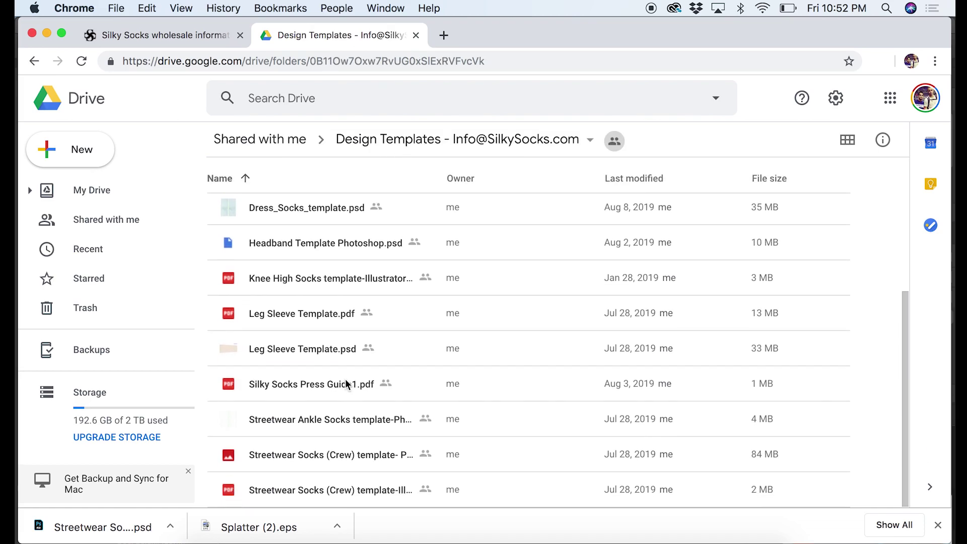
click(362, 468)
click(363, 487)
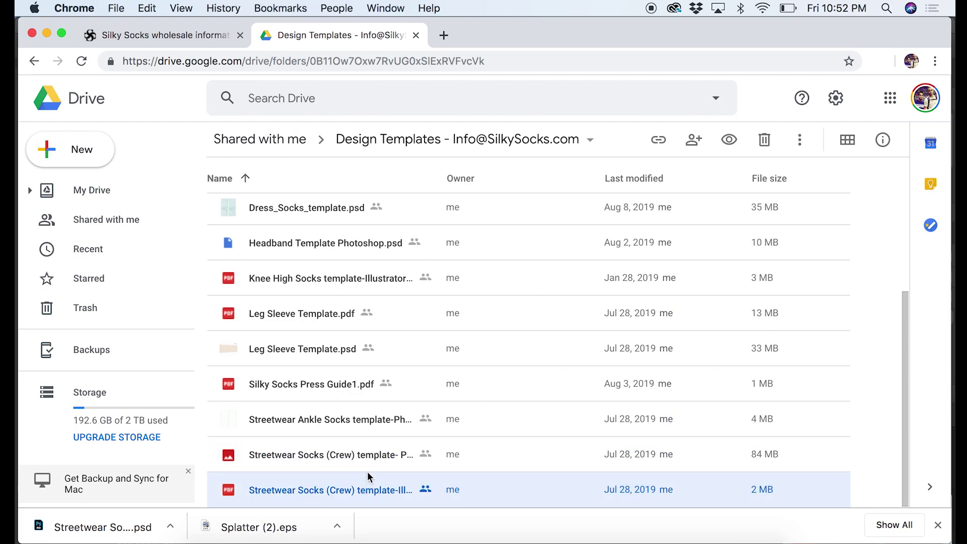
click(367, 468)
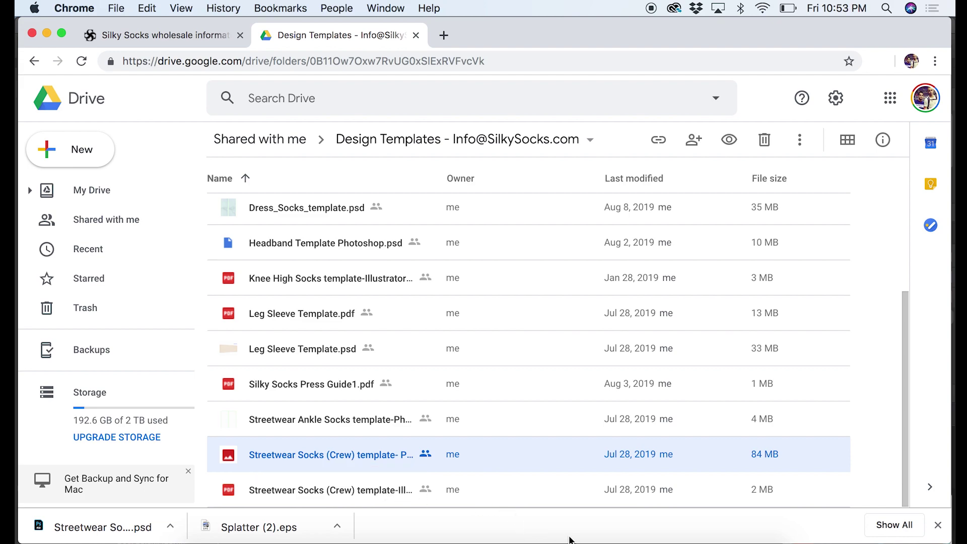
Switch to the Streetwear Socks mockup in Photoshop and toggle the laser4 copy layer's visibility to identify the front sock it controls.
click(524, 533)
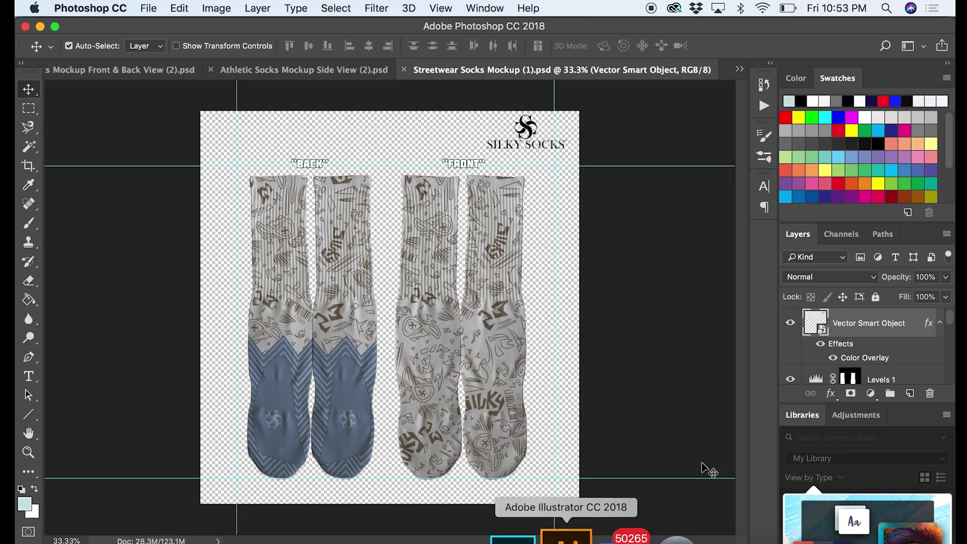
scroll(865, 356, down, 3)
scroll(865, 356, up, 3)
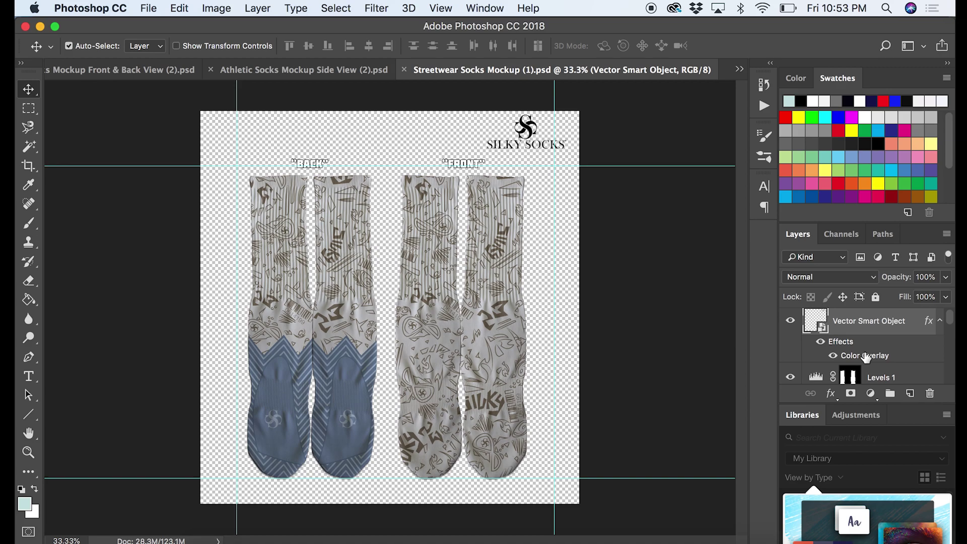
scroll(829, 366, down, 5)
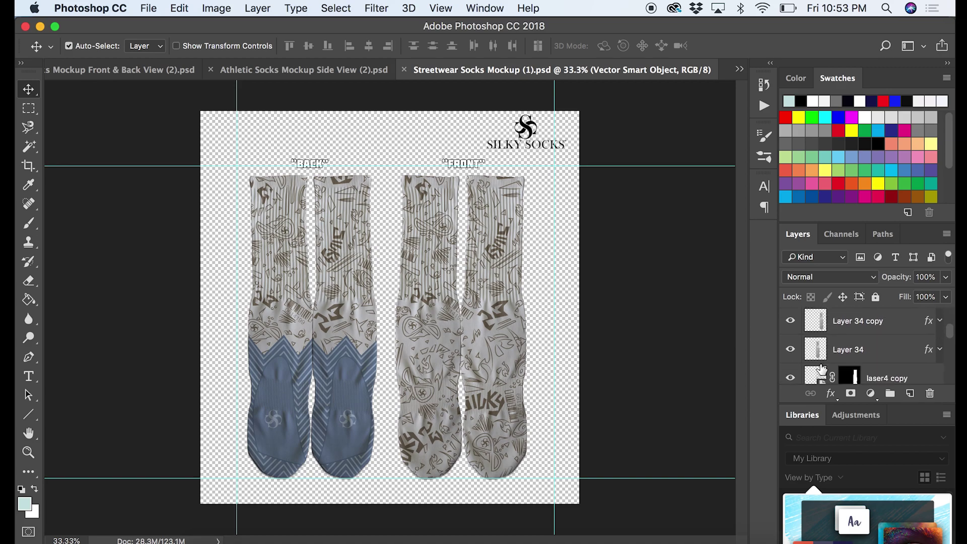
scroll(820, 370, down, 1)
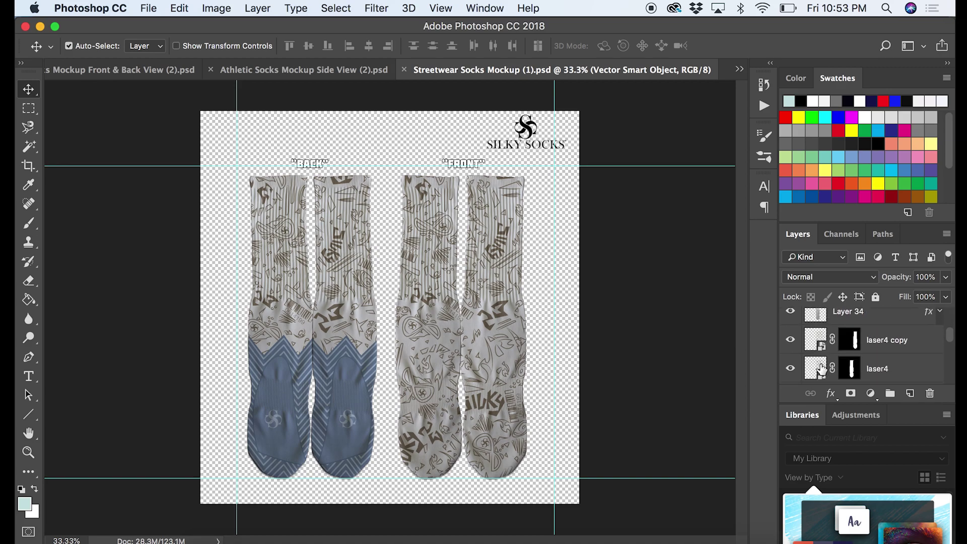
click(790, 341)
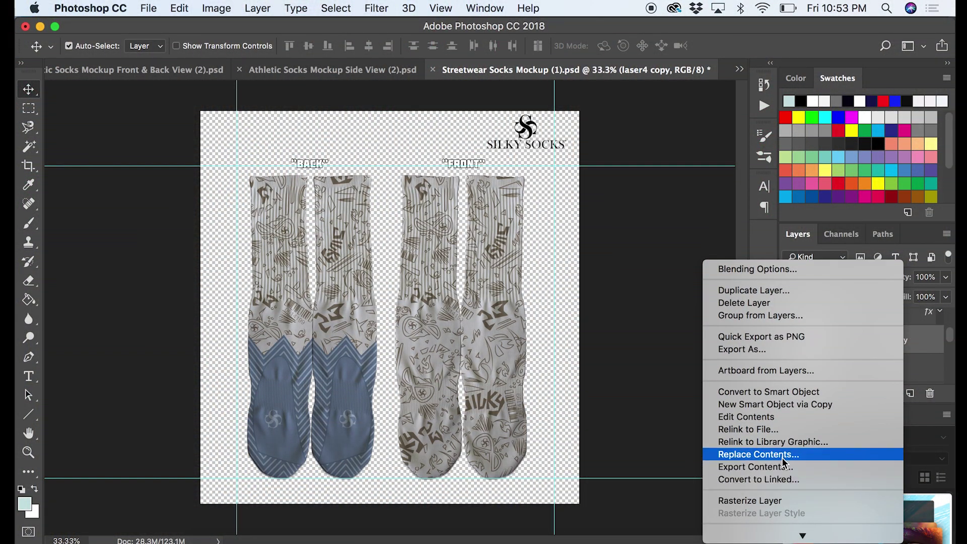
Replace the contents of the laser4 copy smart object with Duck Feet 03 PRINT FILE.jpg from the 078 Duck Feet folder.
click(781, 457)
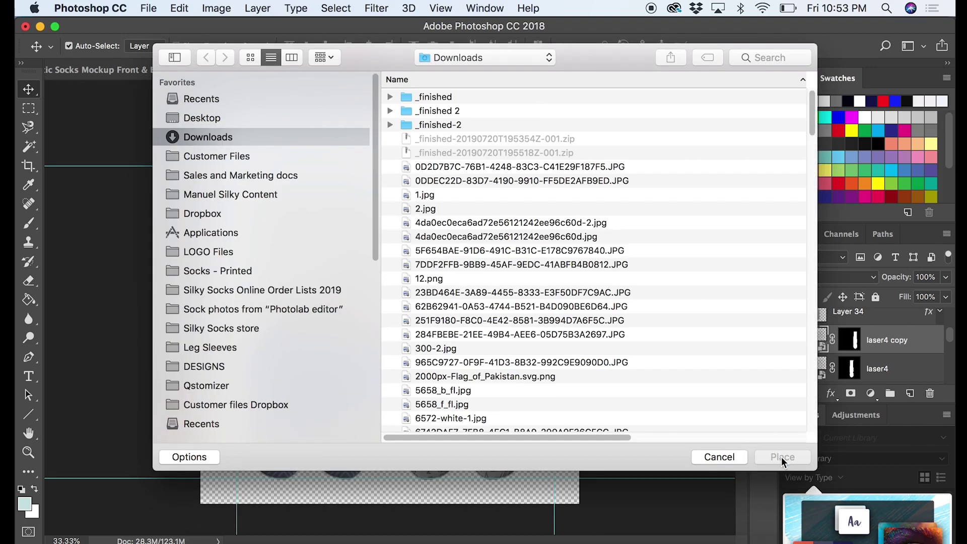
scroll(320, 406, down, 2)
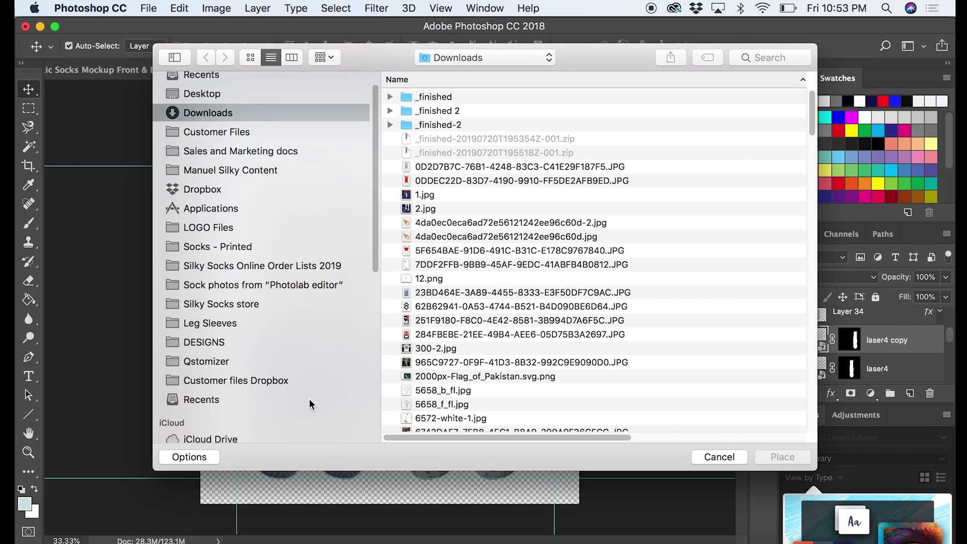
click(283, 382)
click(486, 111)
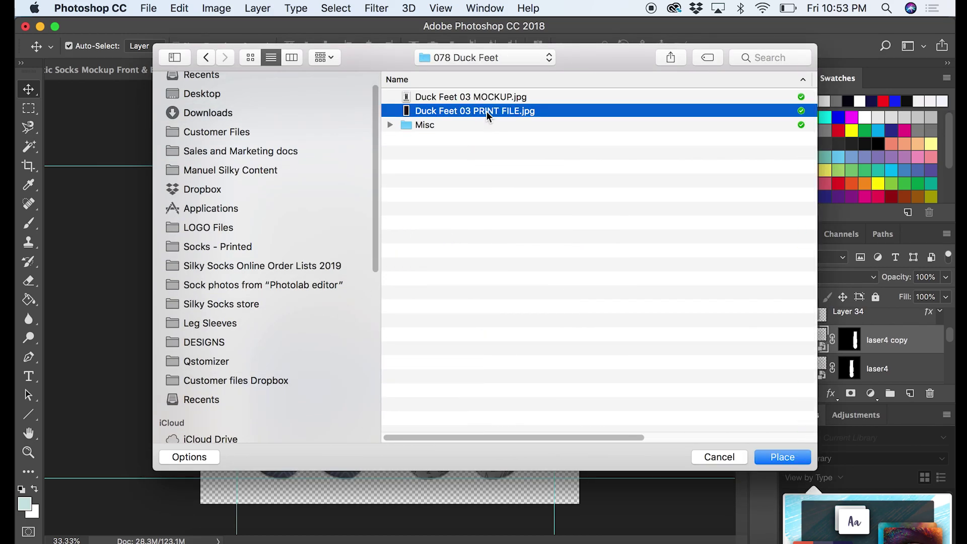
key(Return)
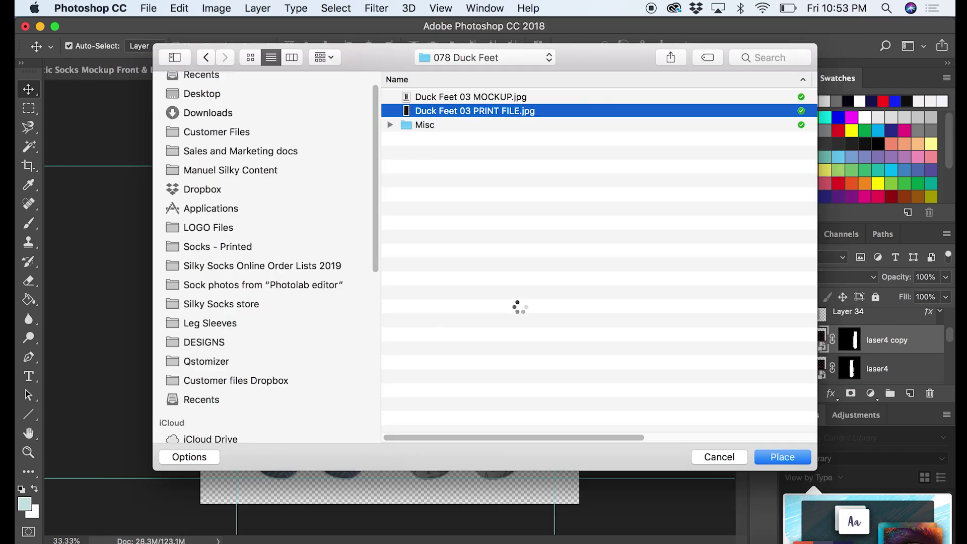
key(Return)
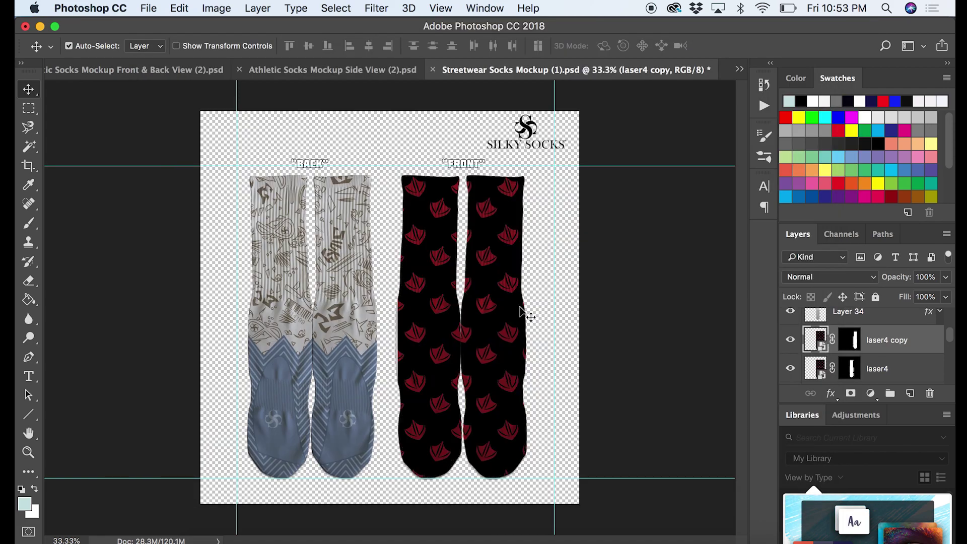
Replace the contents of the laser4_back smart object with Duck Feet 03 PRINT FILE.jpg.
scroll(888, 370, down, 3)
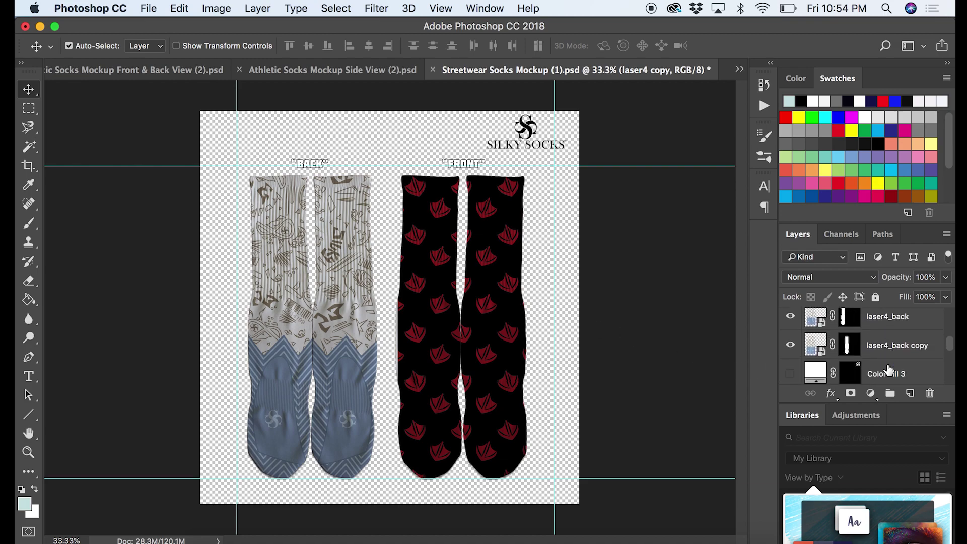
click(903, 328)
right_click(903, 328)
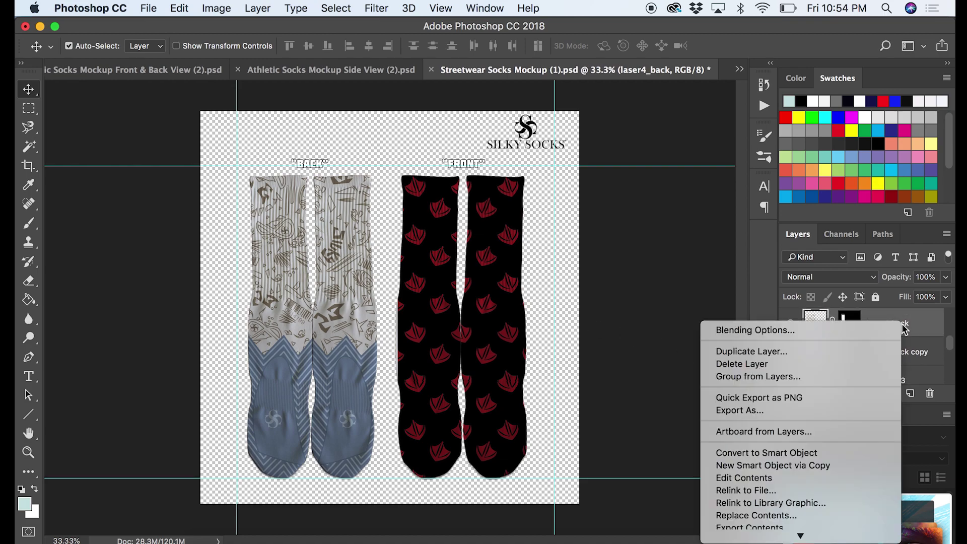
click(777, 519)
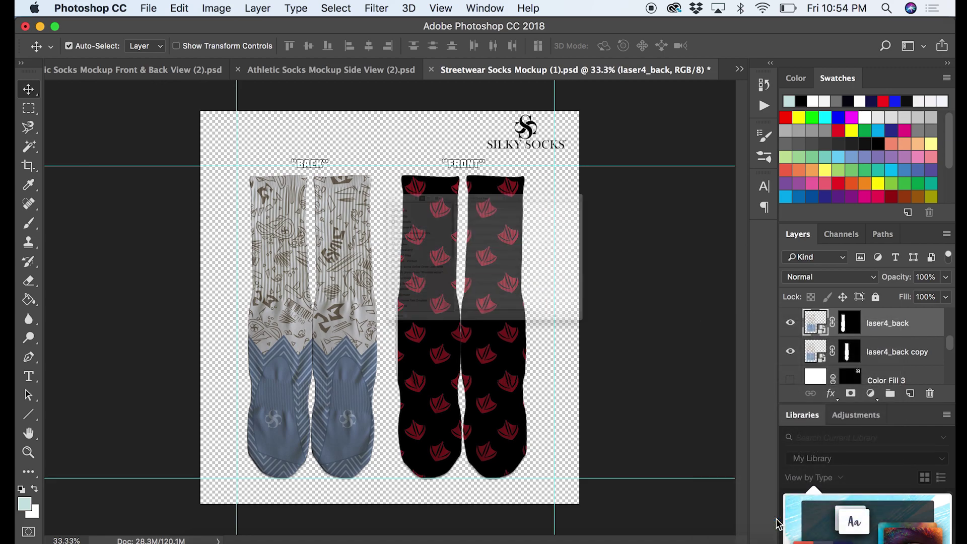
click(492, 111)
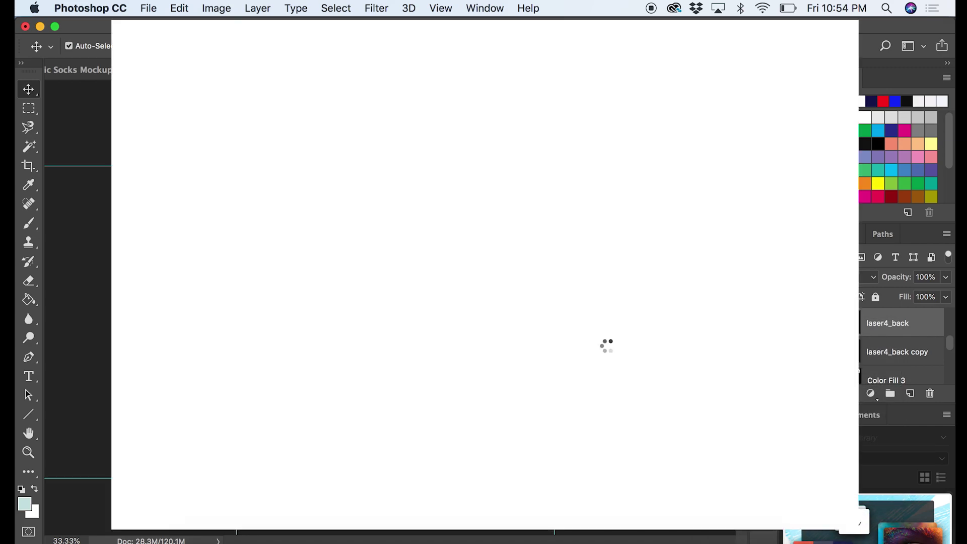
key(Return)
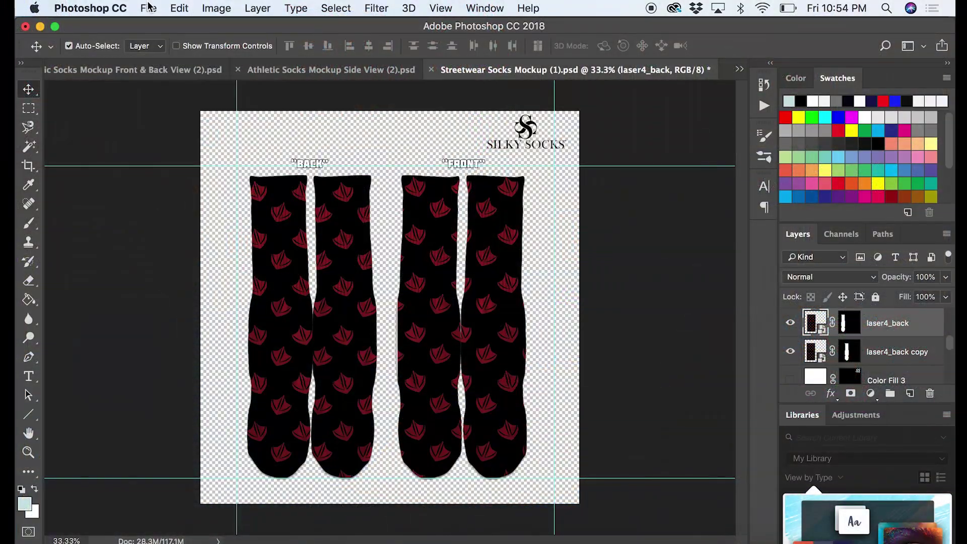
Start saving the streetwear mockup under a new format and choose JPEG.
click(148, 8)
click(185, 161)
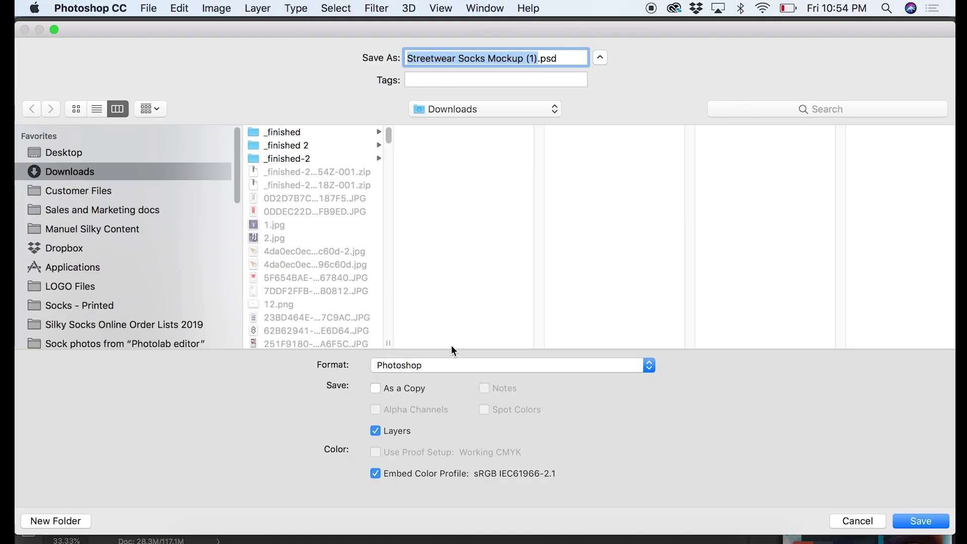
click(449, 364)
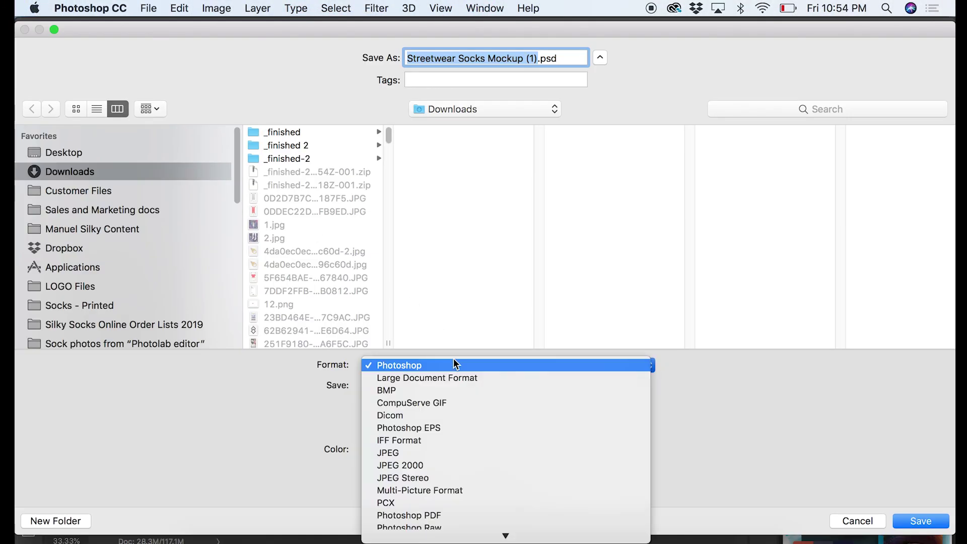
click(429, 451)
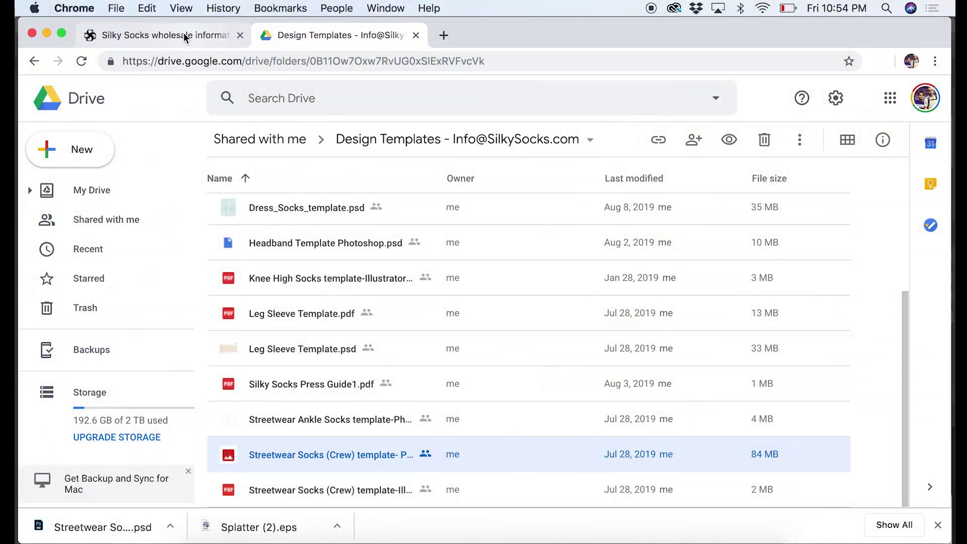
In Chrome, open the custom Athletic Crew Socks product on the Silky Socks site and launch the designer for the black athletic socks.
click(201, 44)
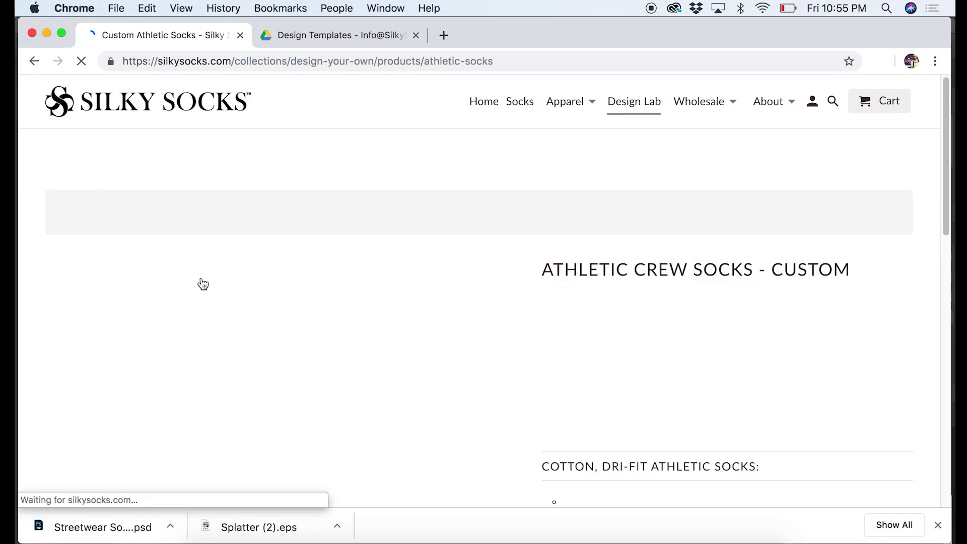
scroll(535, 315, down, 3)
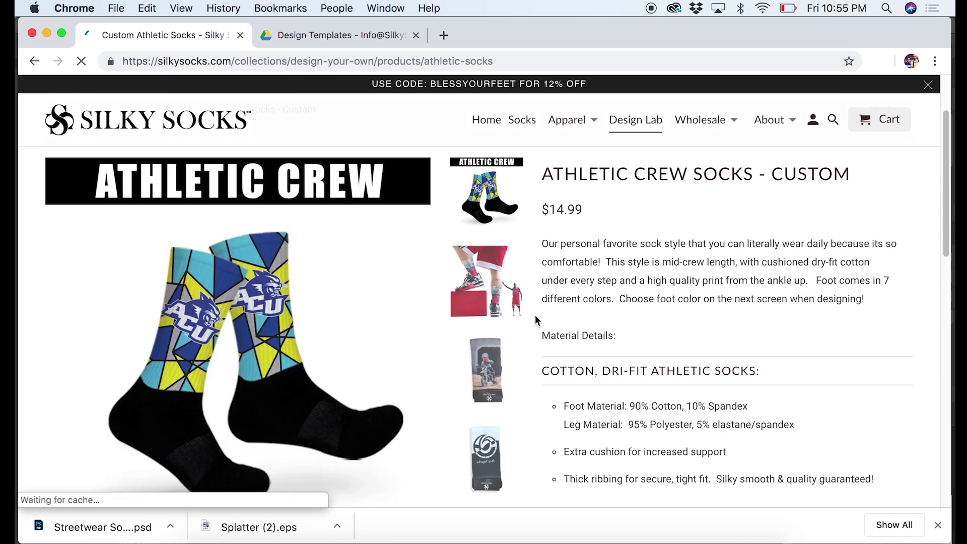
scroll(534, 315, down, 5)
click(593, 337)
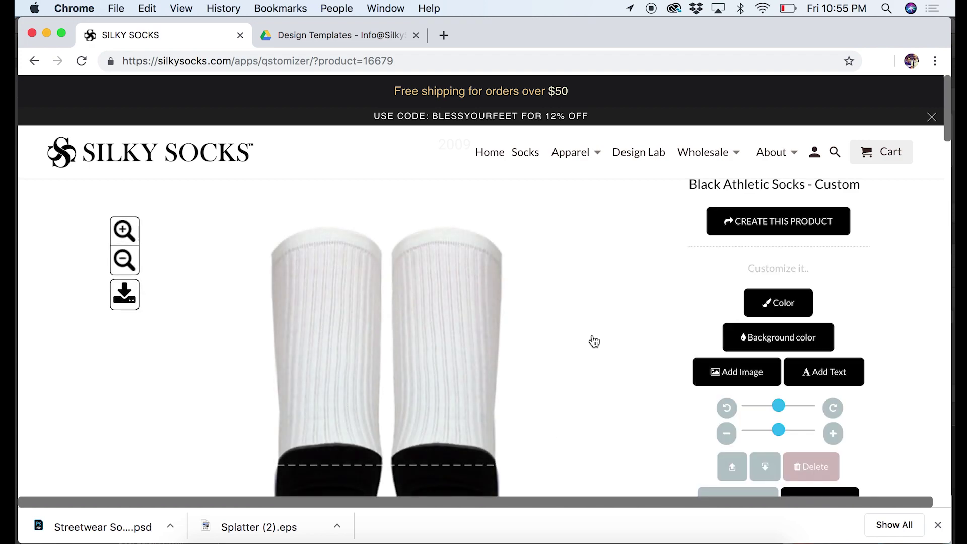
Look over the online sock designer and open its options for adding an image.
scroll(594, 342, down, 5)
scroll(594, 341, up, 5)
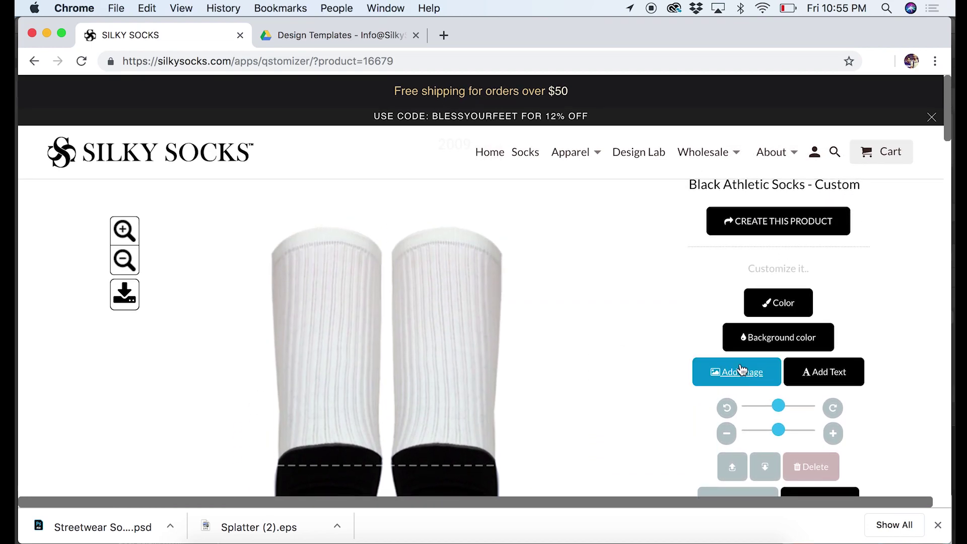
click(740, 368)
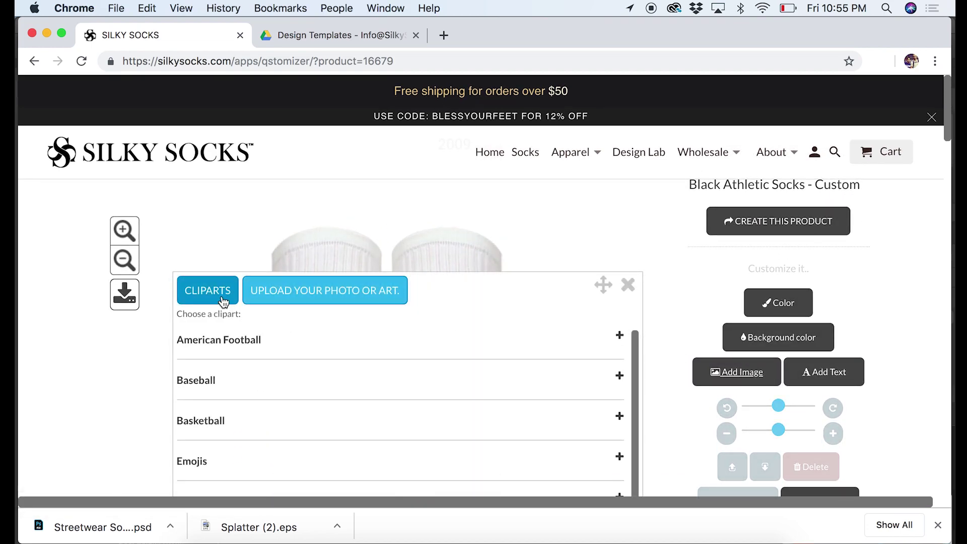
Add the Basketball clipart of the player with paint splatters and place it on the left sock's leg.
click(251, 420)
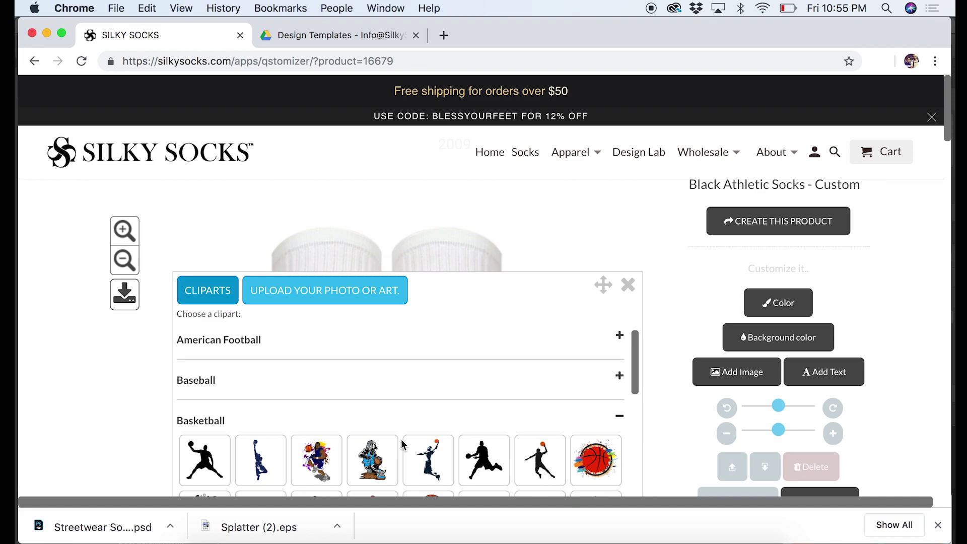
scroll(416, 442, down, 3)
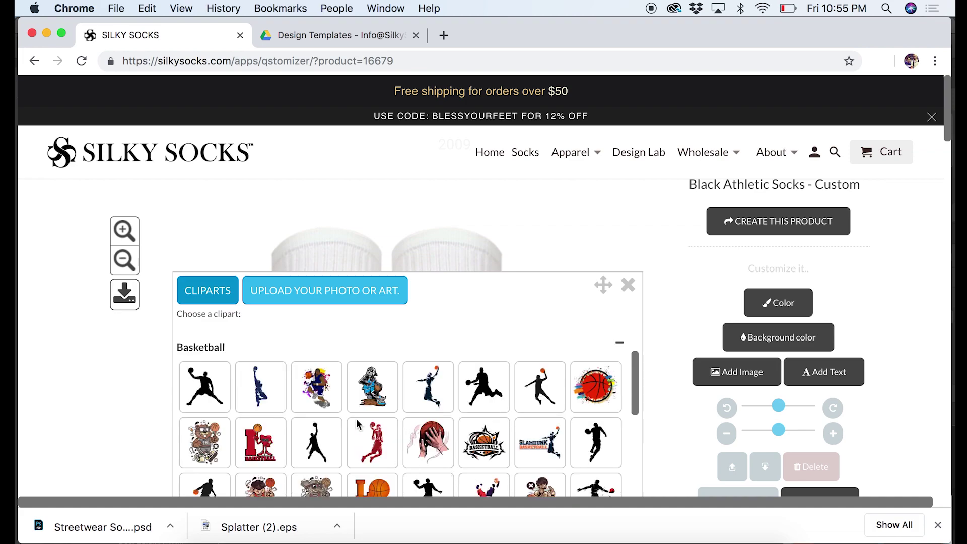
click(330, 390)
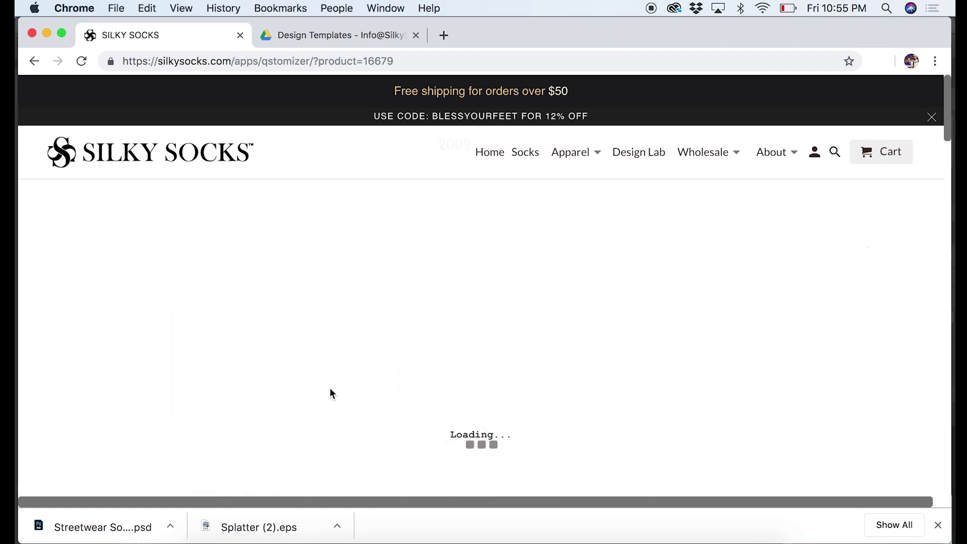
drag(368, 376, 317, 301)
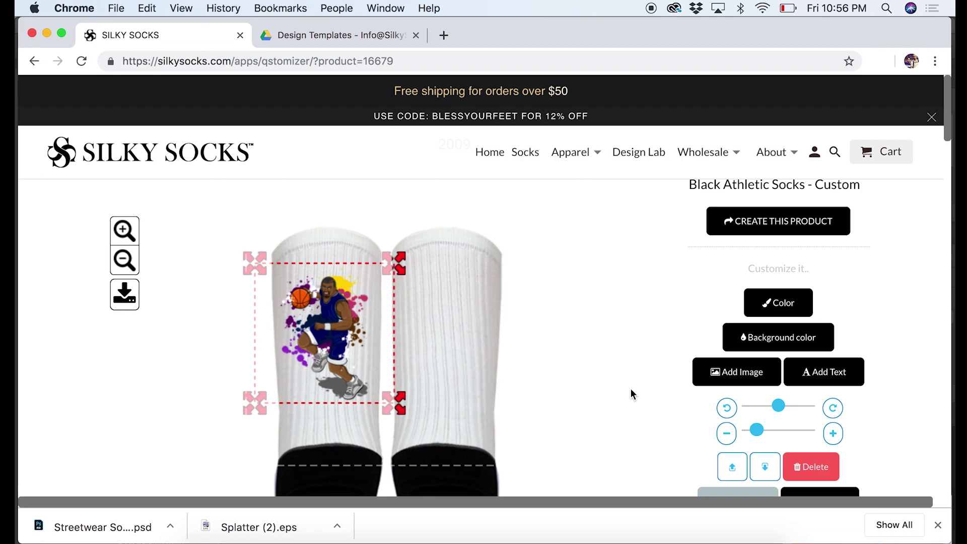
Add the Basketball clipart of the dribbling mascot in a blue uniform and place it on the right sock's leg.
click(748, 376)
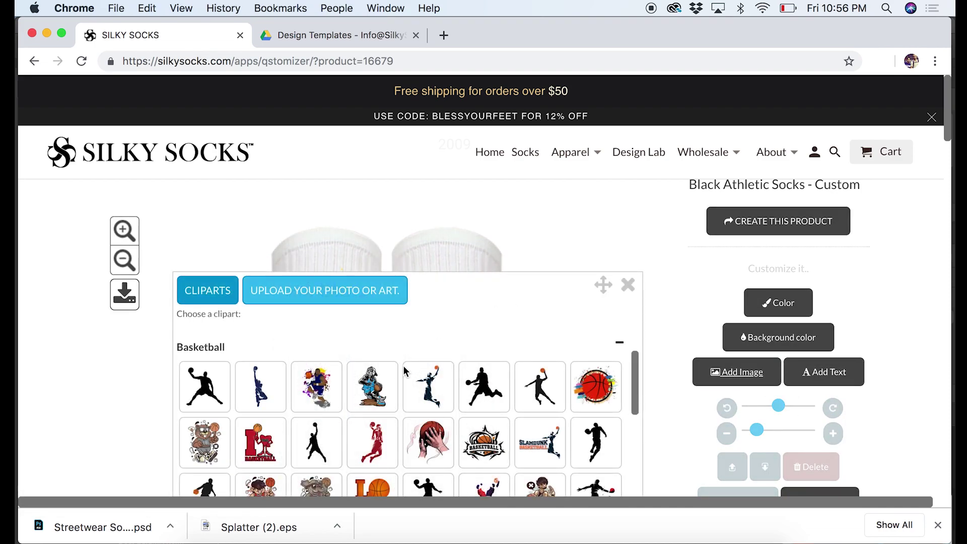
click(371, 387)
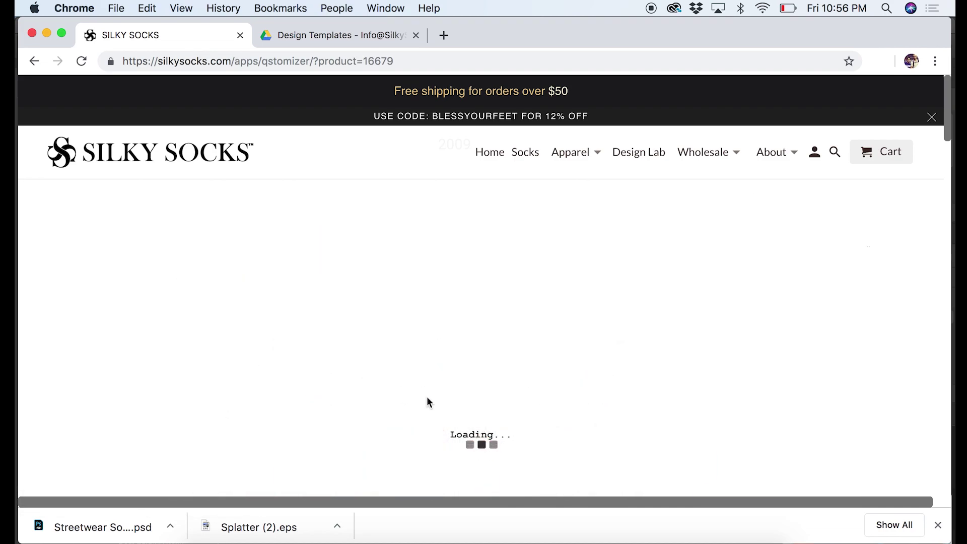
drag(393, 410, 447, 322)
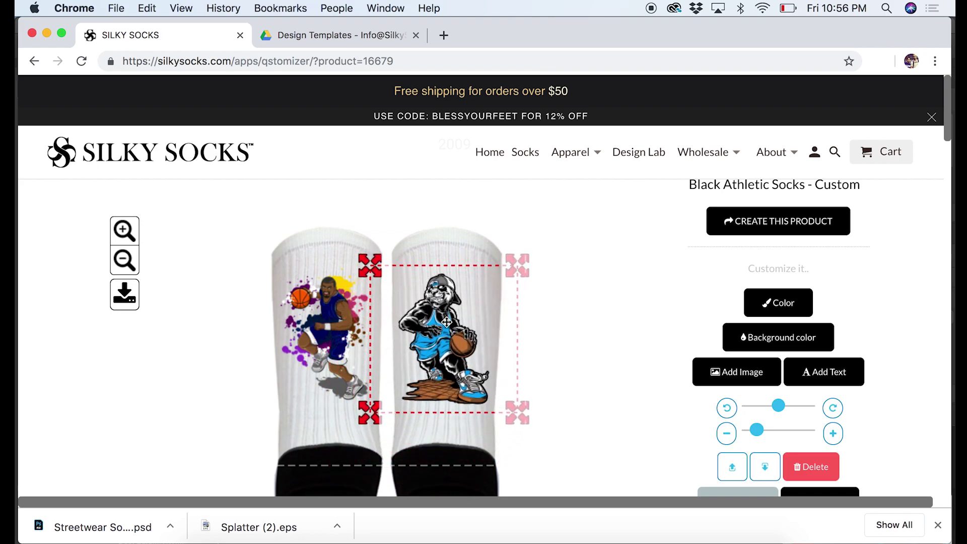
Preview the custom sock design and check both socks from cuff to toe.
scroll(525, 425, down, 2)
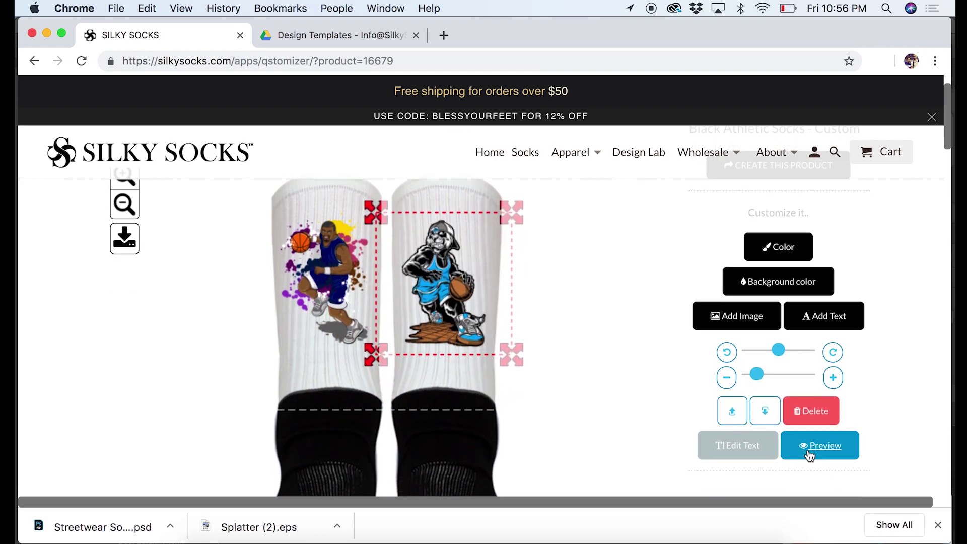
click(820, 447)
scroll(639, 375, down, 4)
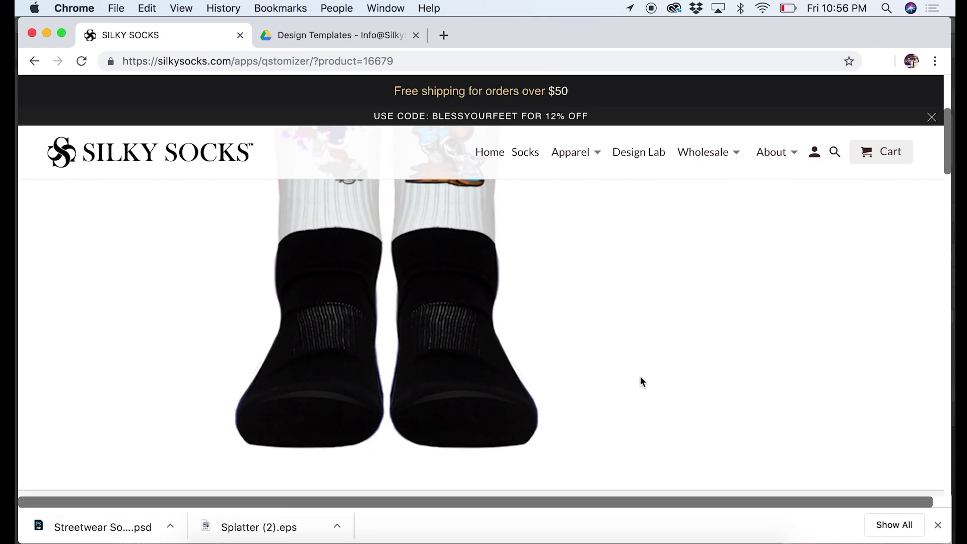
scroll(639, 376, up, 4)
scroll(640, 376, down, 1)
scroll(641, 381, up, 1)
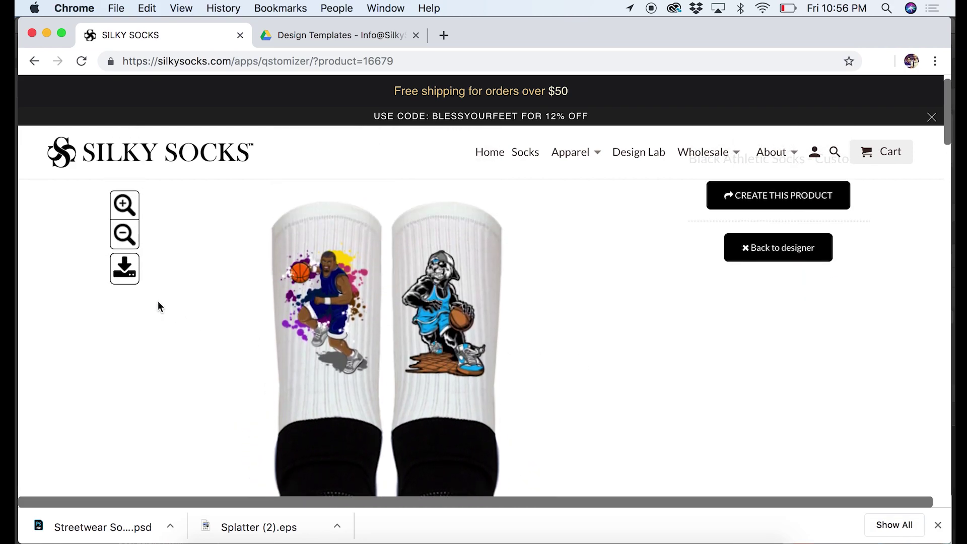
Download the sock design as an image and open the downloaded JPG.
click(124, 268)
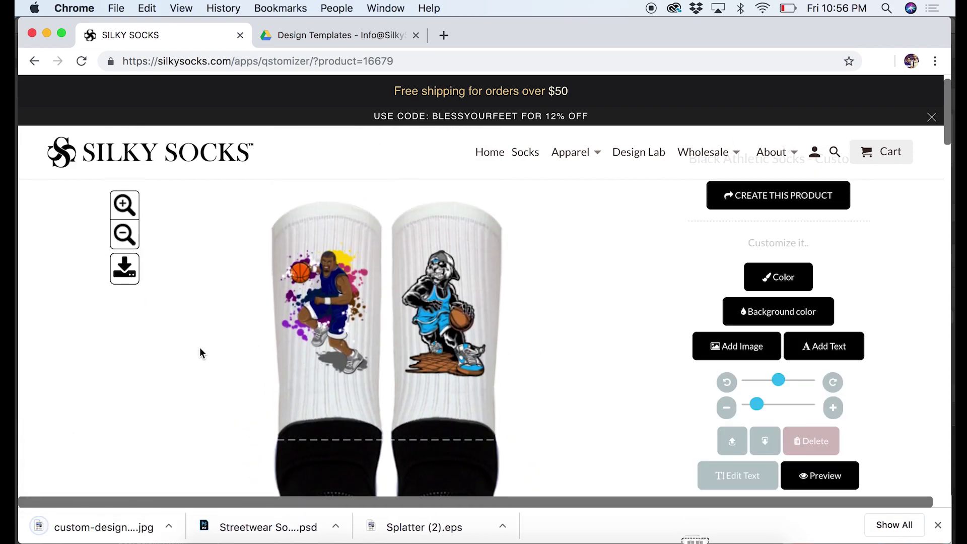
click(140, 527)
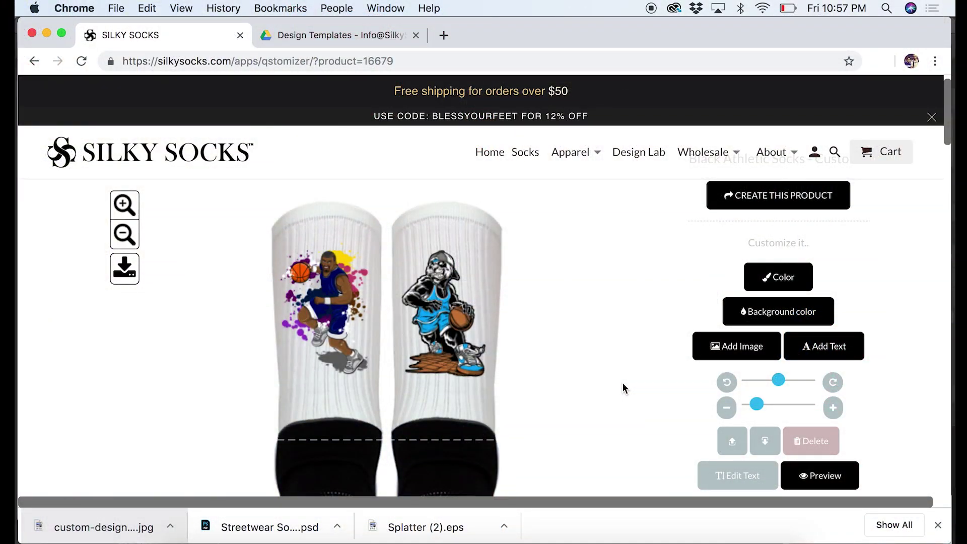
Change the sock color to Royal Blue and check the foot area.
click(780, 288)
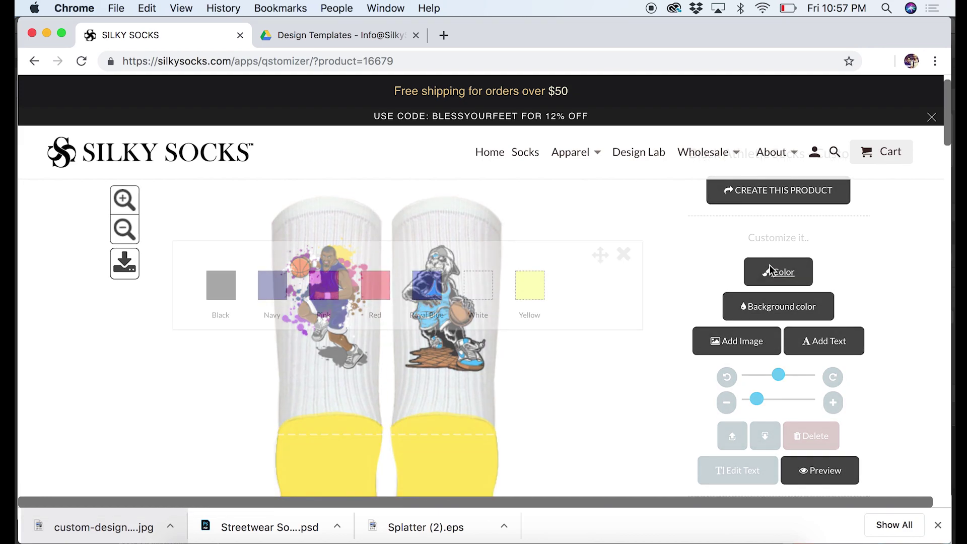
click(424, 291)
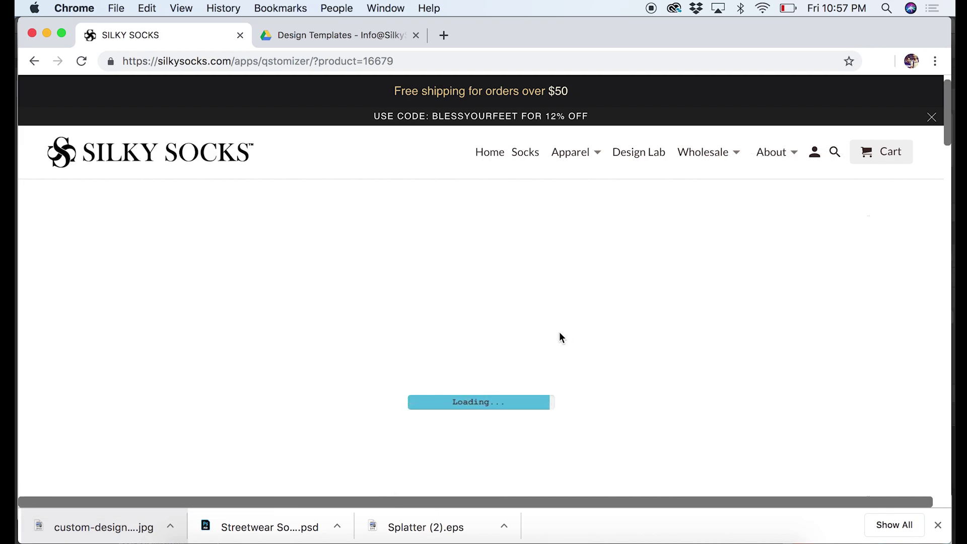
scroll(565, 340, down, 5)
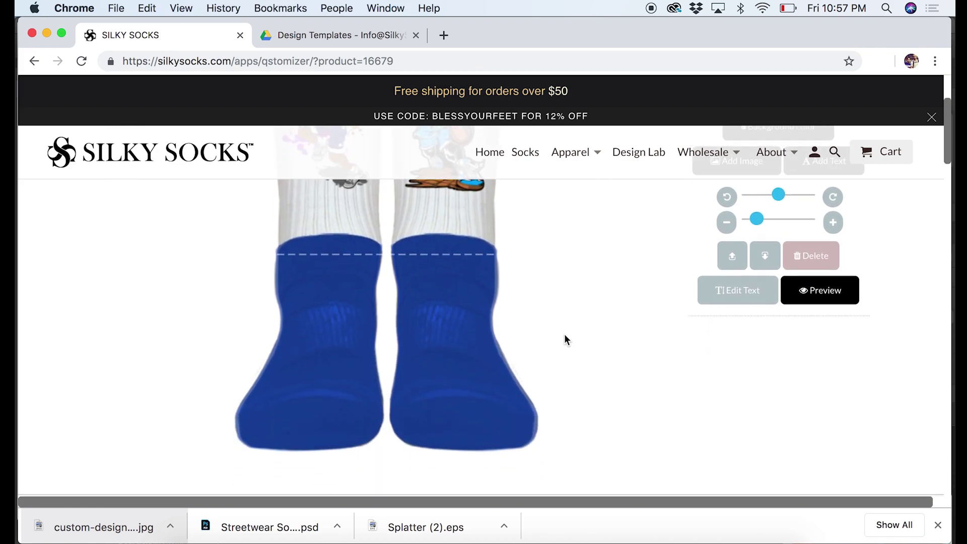
scroll(565, 340, up, 5)
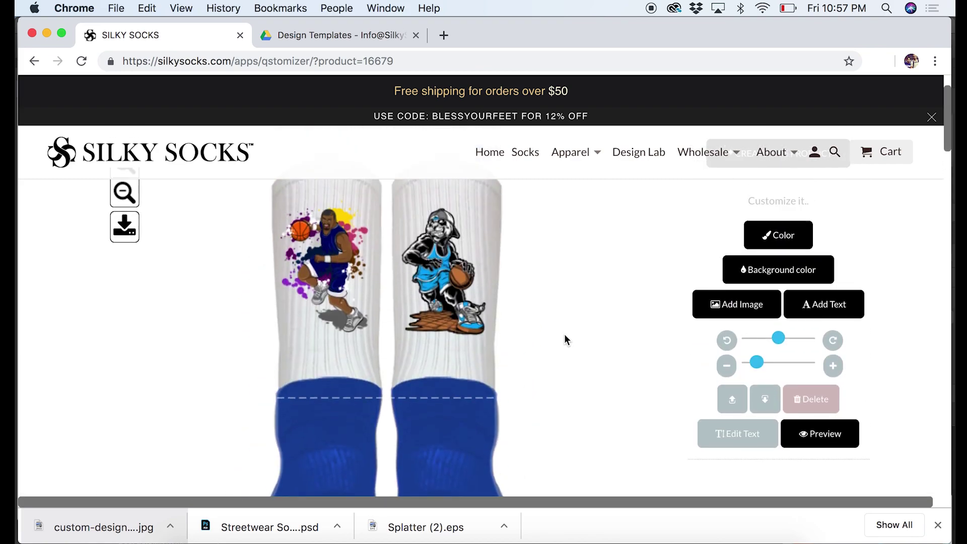
Change the sock color to Yellow and check the foot area.
click(752, 247)
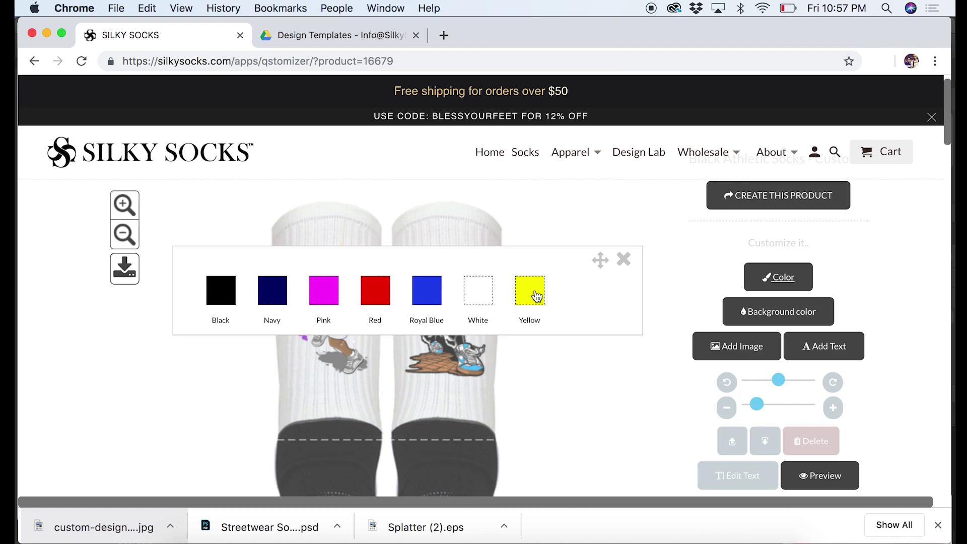
click(537, 296)
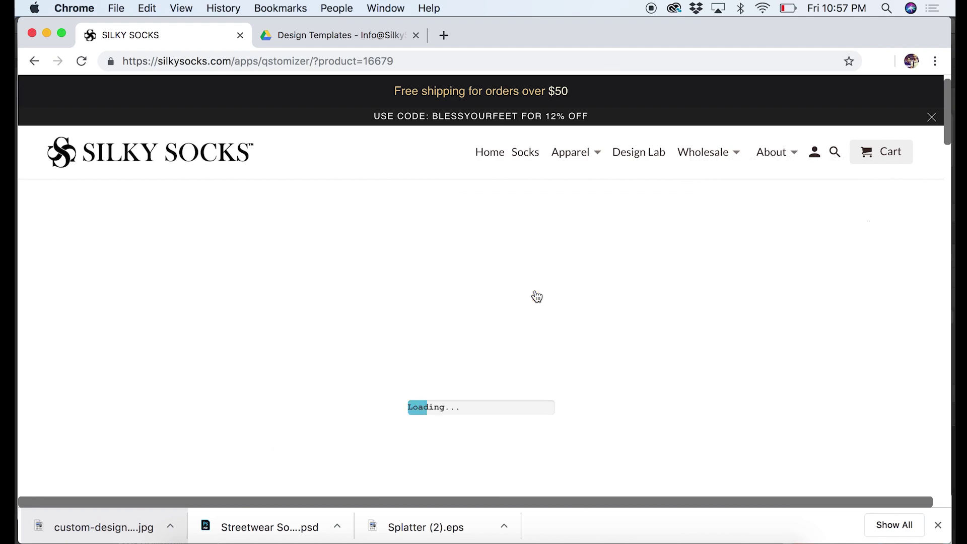
scroll(536, 293, down, 4)
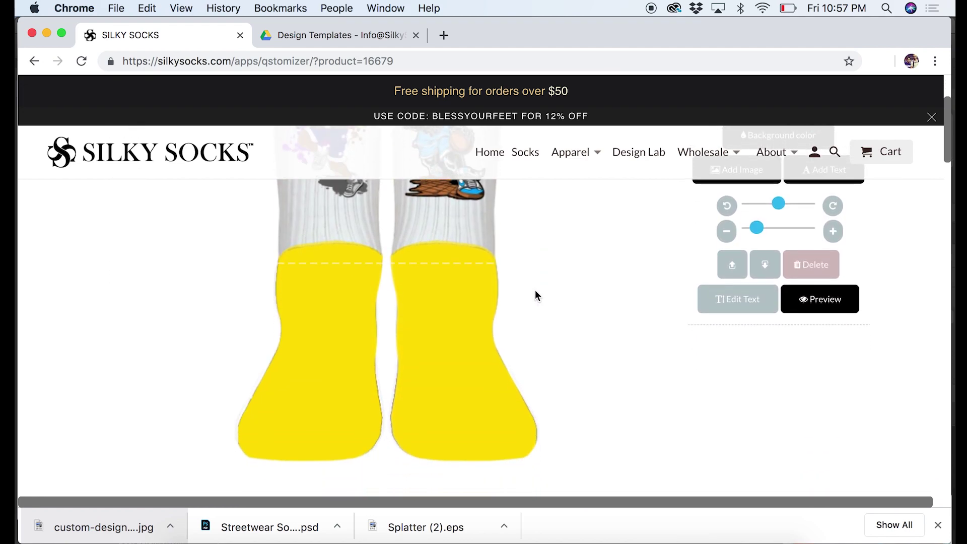